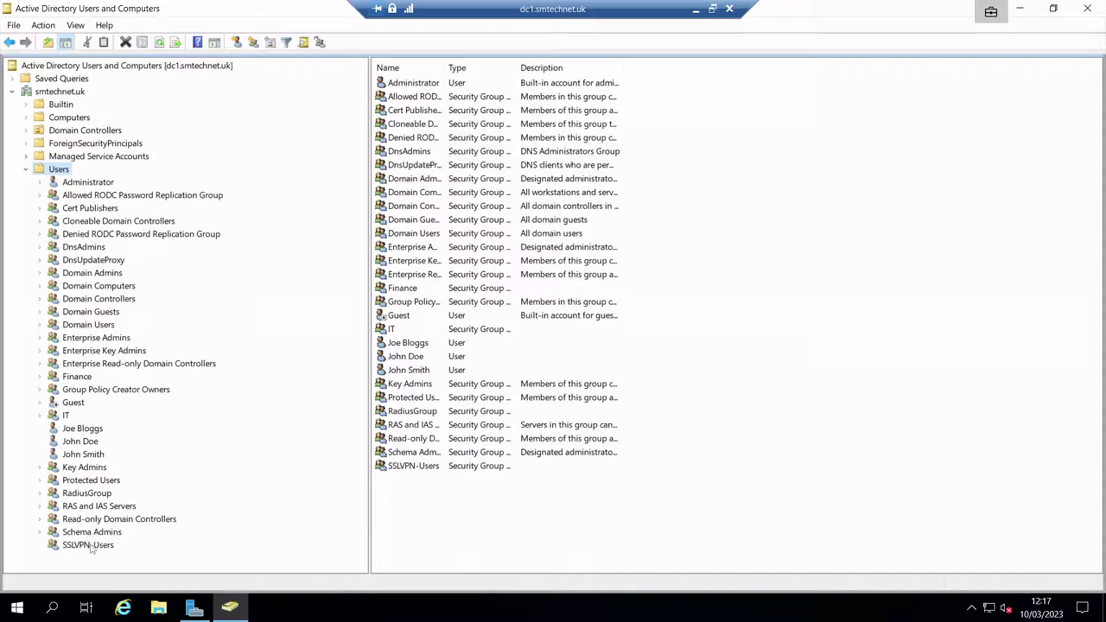
# Review the member list of the SSLVPN-Users group
pyautogui.rightClick(91, 549)
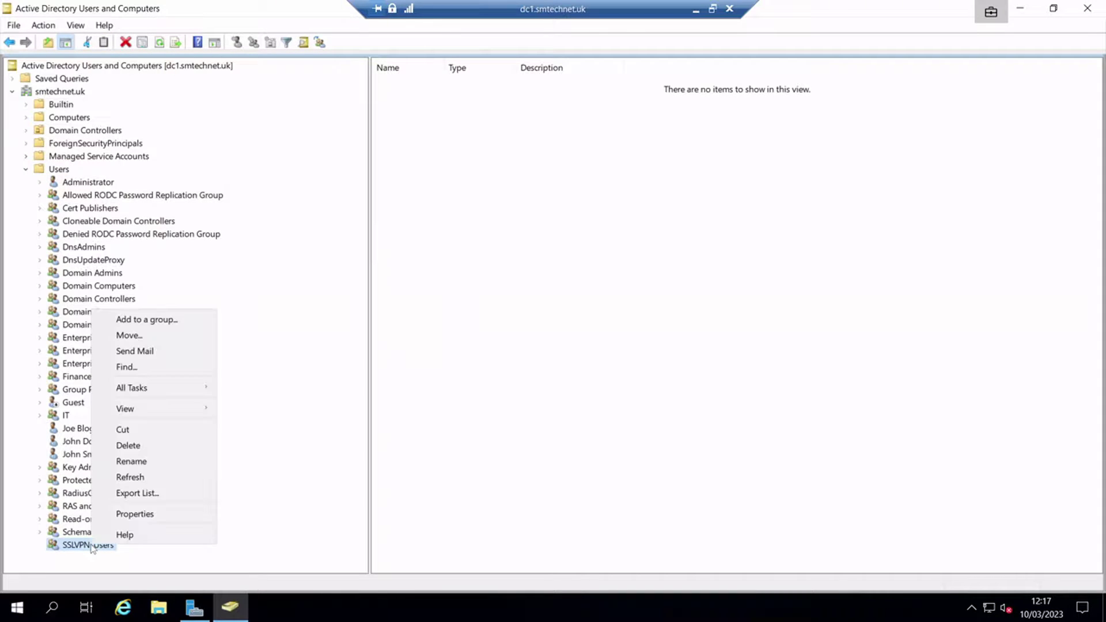
pyautogui.click(135, 513)
pyautogui.click(451, 125)
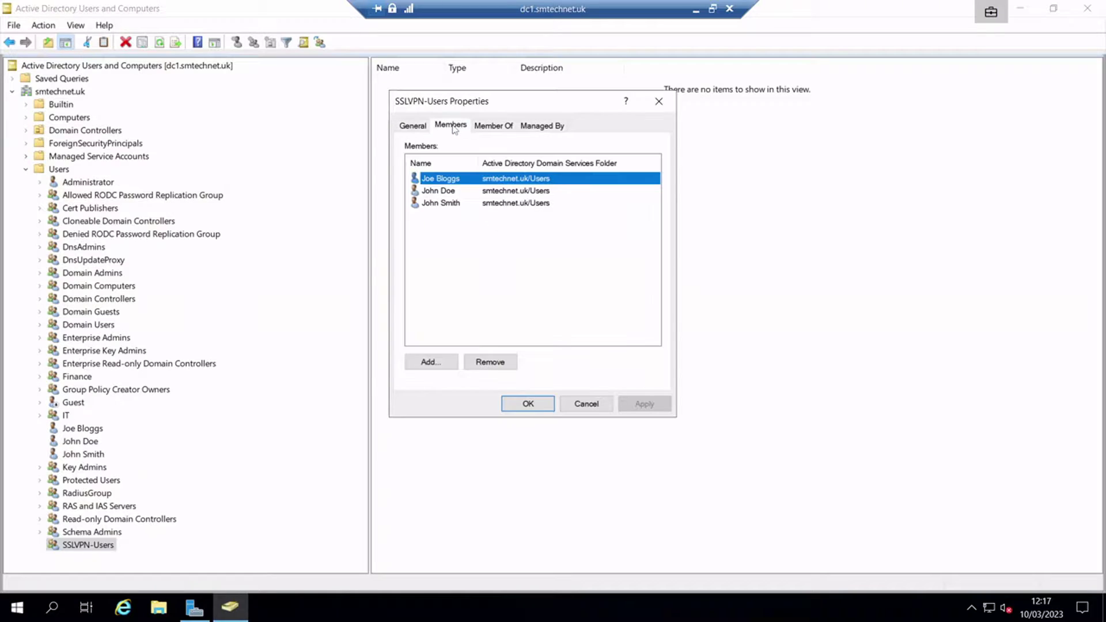
pyautogui.click(525, 405)
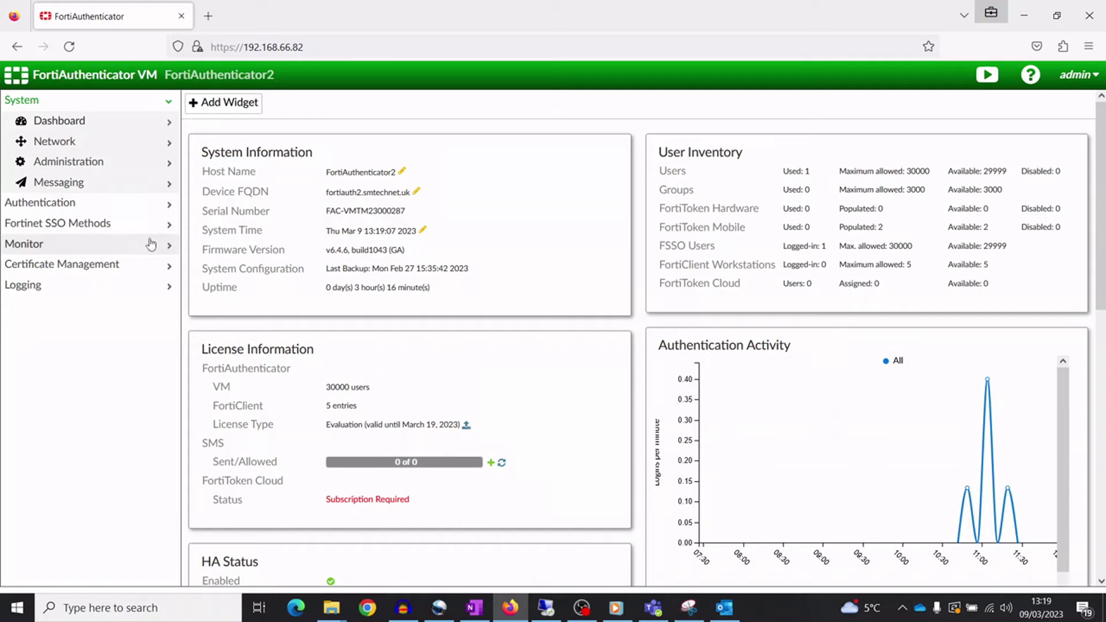
# Start a new LDAP server named my_ldap_server at 192.168.66.70
pyautogui.click(87, 203)
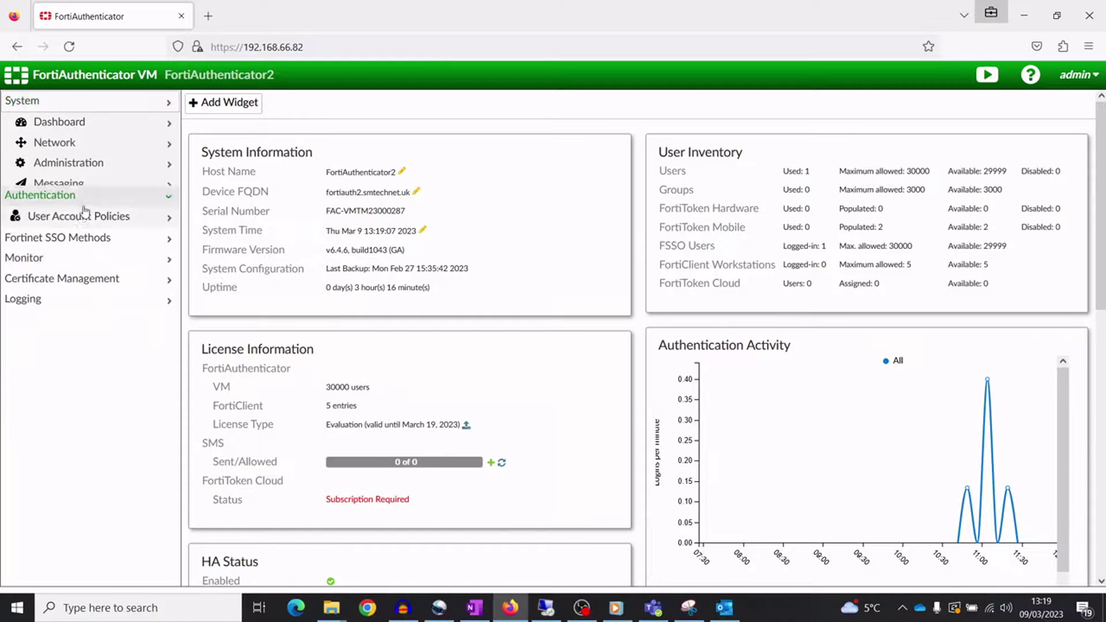
pyautogui.click(87, 205)
pyautogui.click(42, 242)
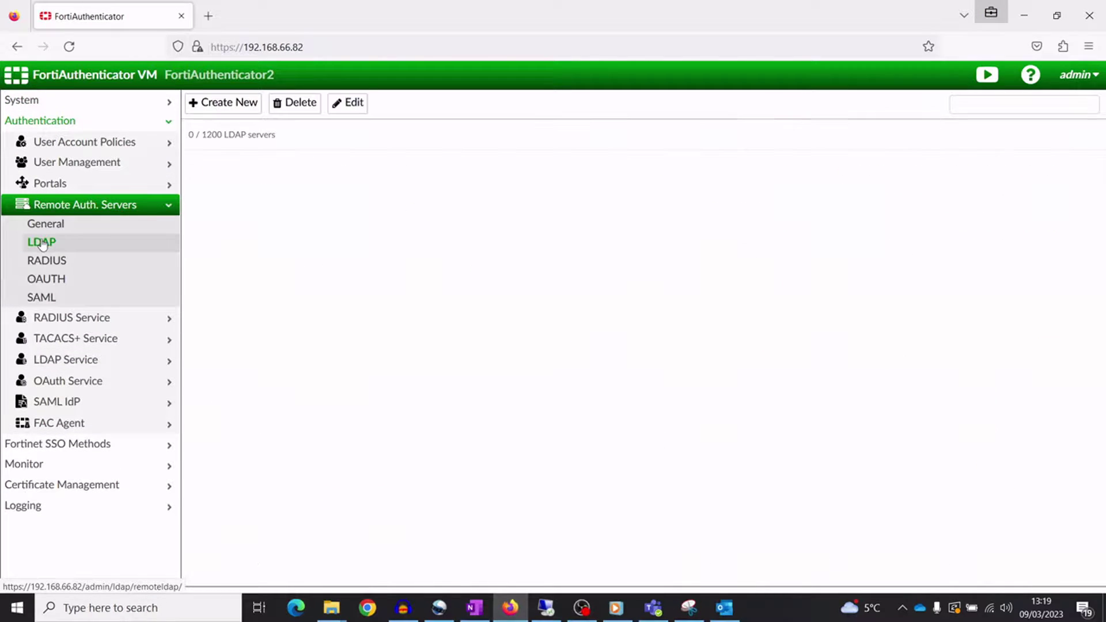
pyautogui.click(229, 102)
pyautogui.click(373, 127)
pyautogui.write('19')
pyautogui.write('my')
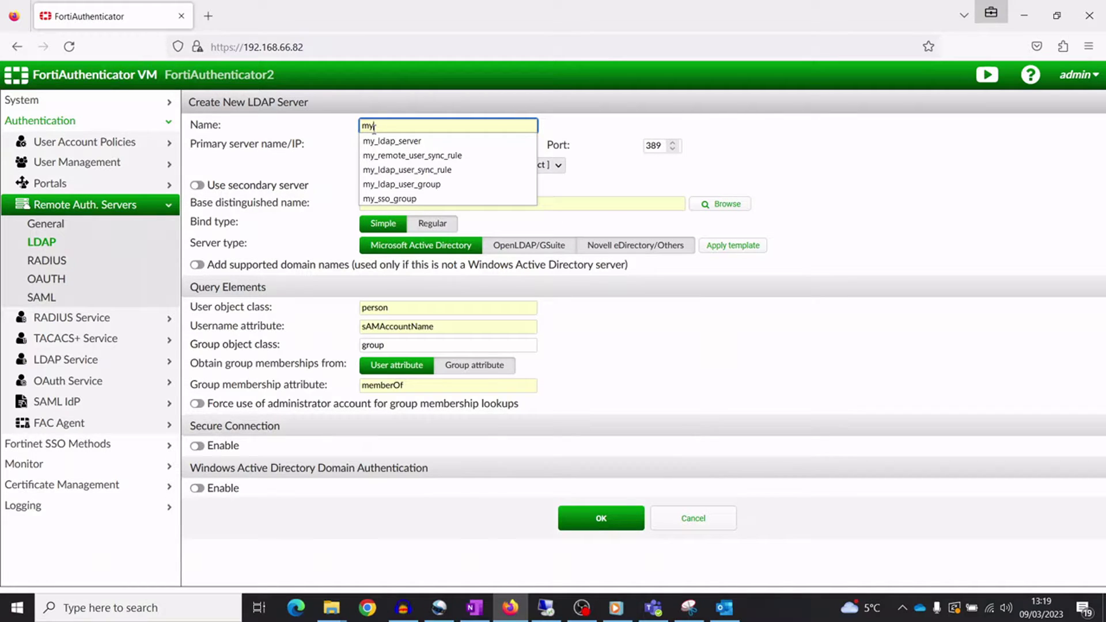
pyautogui.click(395, 142)
pyautogui.click(398, 147)
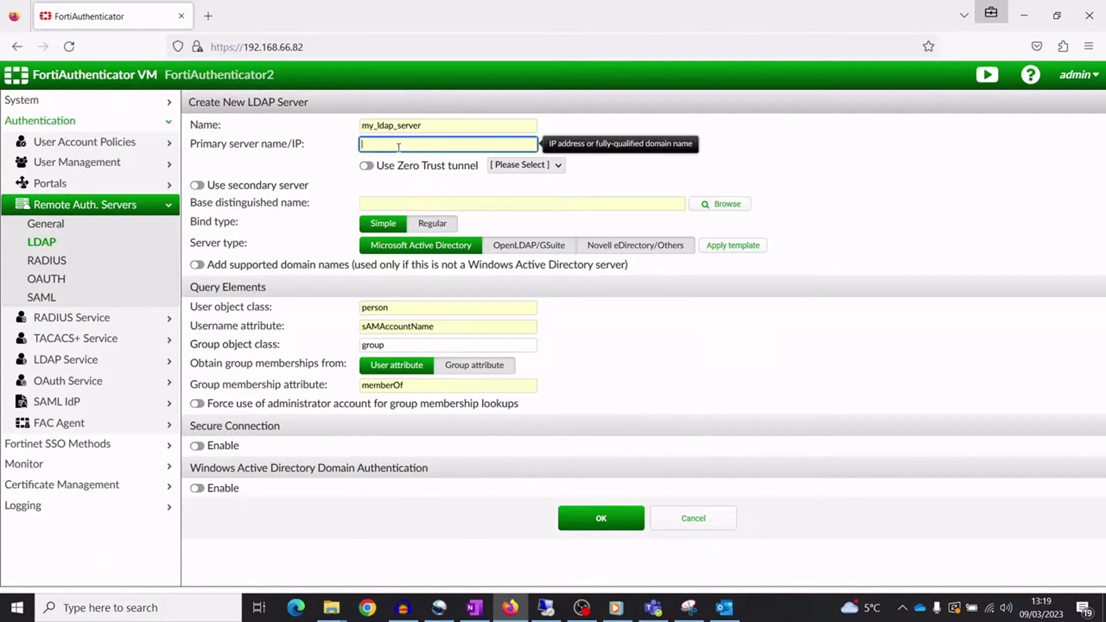
pyautogui.write('192.168.66.7')
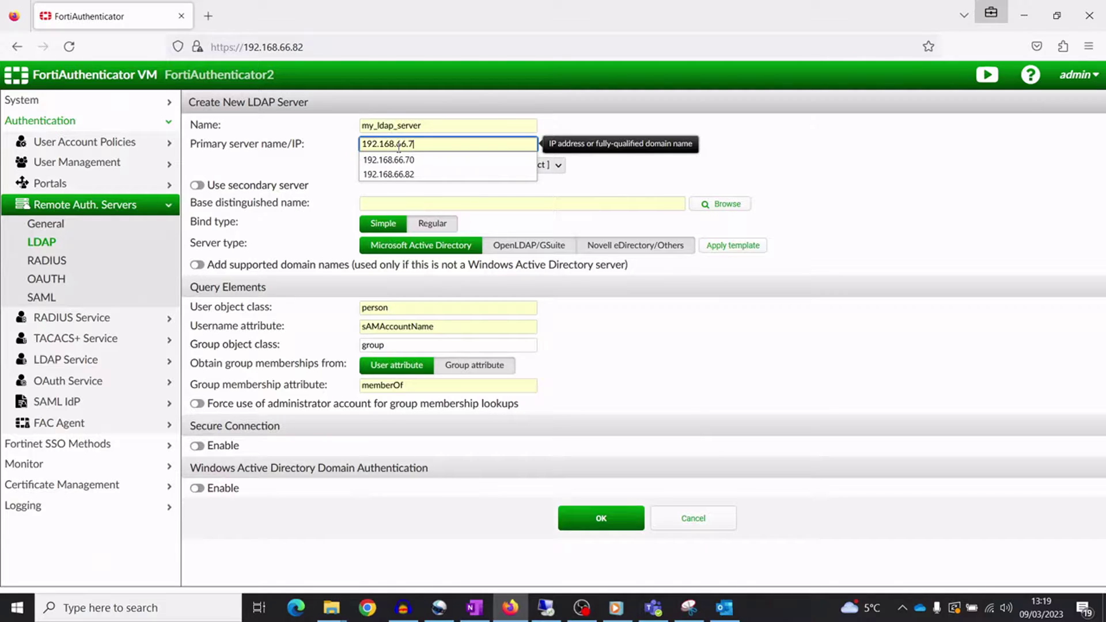
pyautogui.write('0')
pyautogui.click(722, 204)
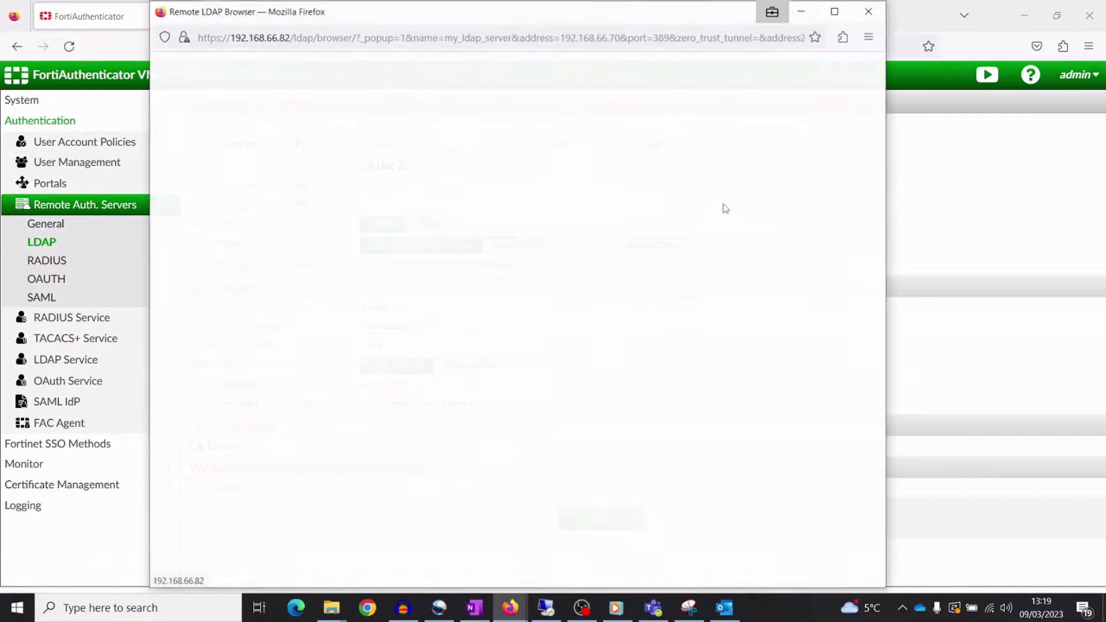
# Set base DN DC=smtechnet,DC=uk, regular bind as administrator with forced admin lookups, and save
pyautogui.click(243, 182)
pyautogui.click(474, 210)
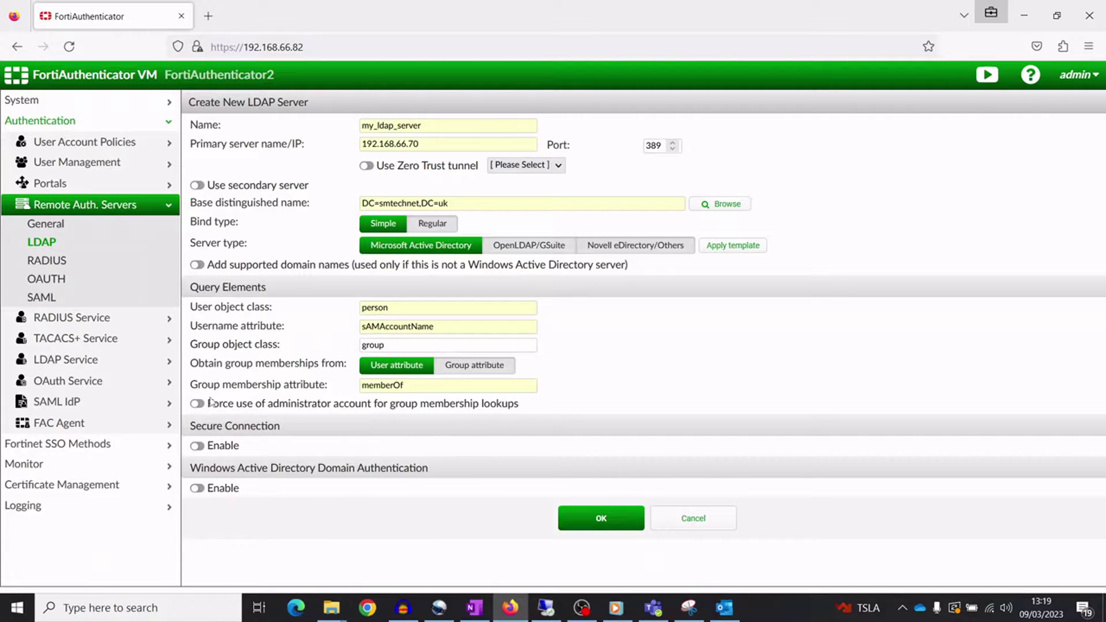
pyautogui.click(444, 225)
pyautogui.click(386, 245)
pyautogui.rightClick(386, 246)
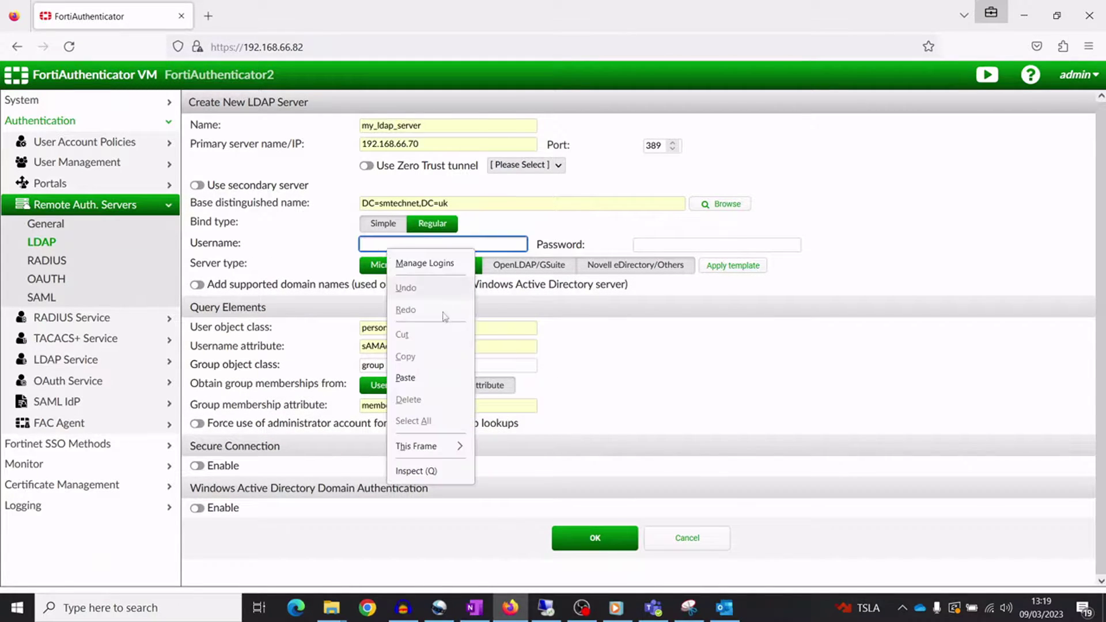
pyautogui.click(421, 379)
pyautogui.click(648, 245)
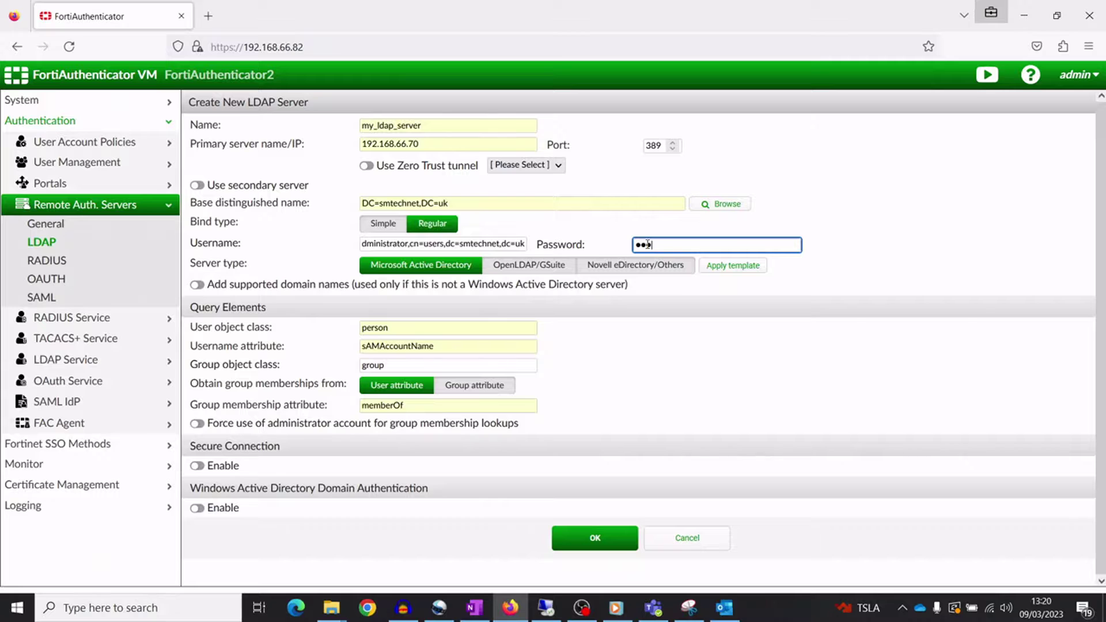
pyautogui.click(198, 424)
pyautogui.click(593, 537)
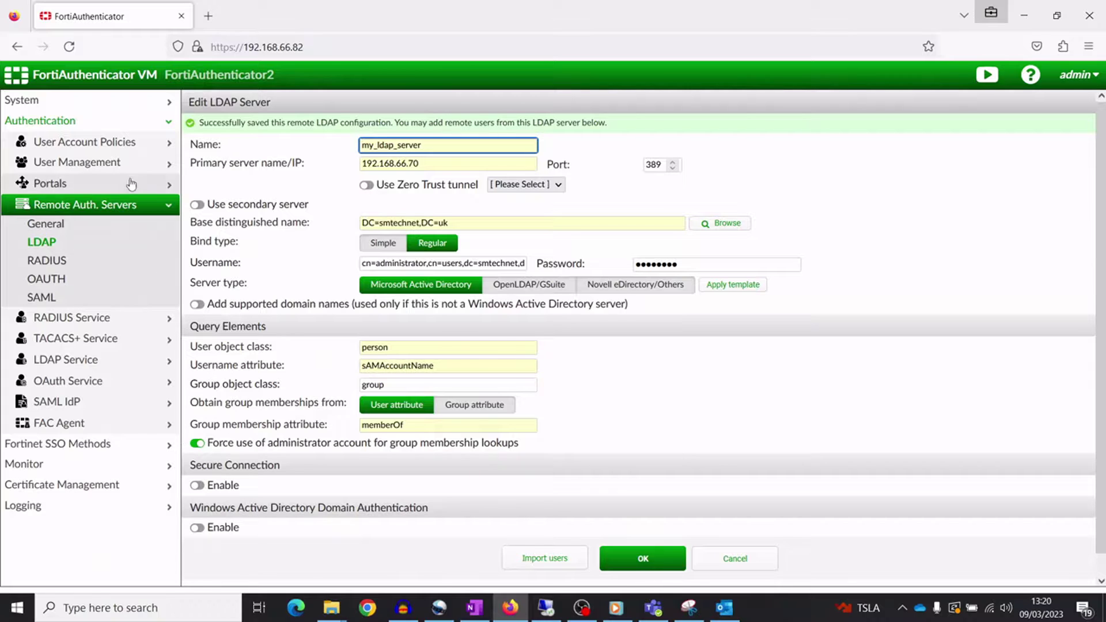
pyautogui.click(76, 161)
# Start sync rule my_remote_user_sync_rule from my_ldap_server, filtered to group CN=SSLVPN-Users
pyautogui.click(87, 220)
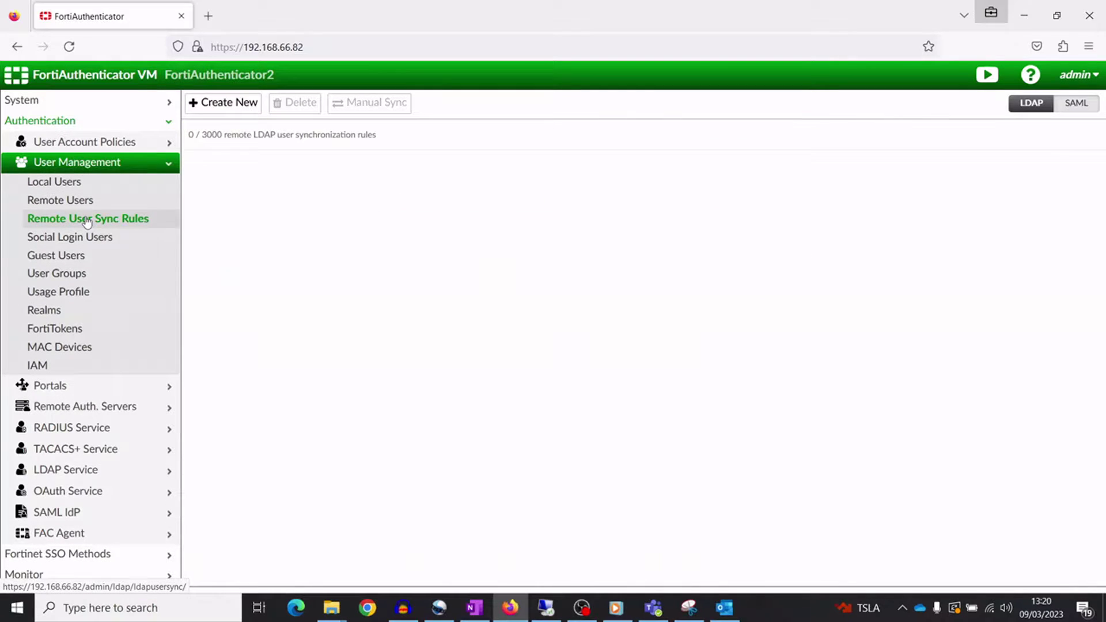
pyautogui.click(224, 103)
pyautogui.click(389, 124)
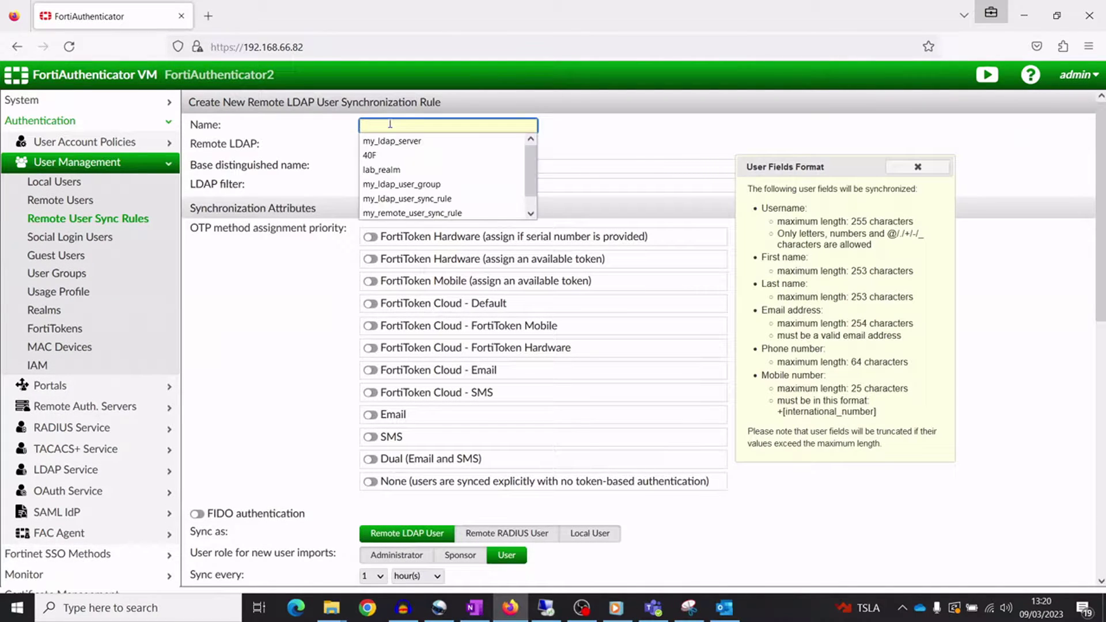
pyautogui.click(397, 214)
pyautogui.click(448, 149)
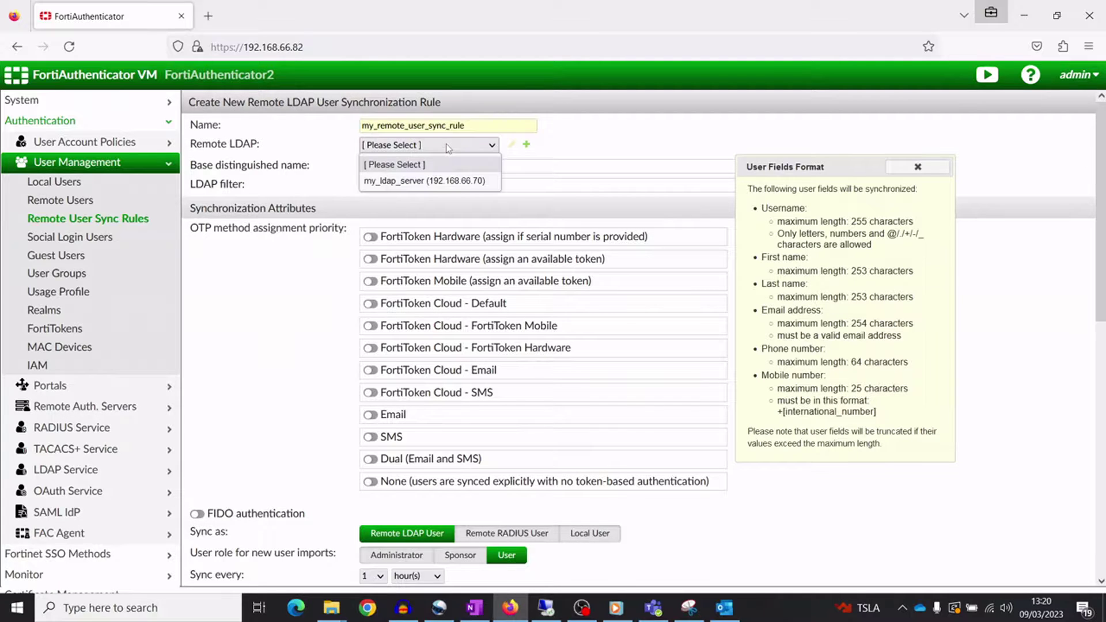
pyautogui.click(419, 181)
pyautogui.click(929, 168)
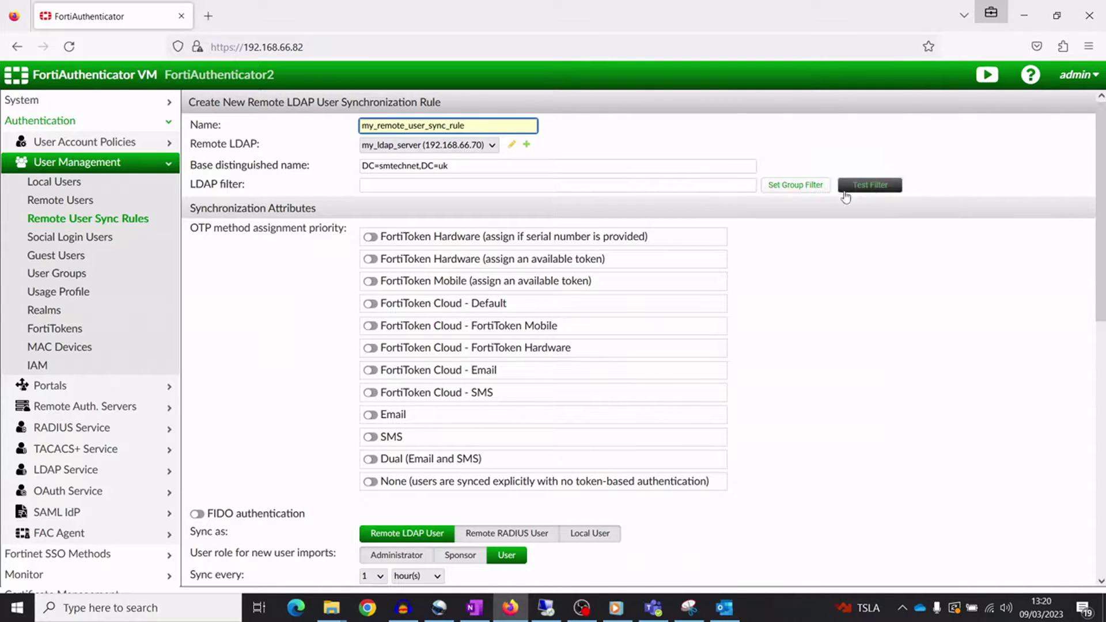
pyautogui.click(794, 185)
pyautogui.click(165, 182)
pyautogui.click(190, 493)
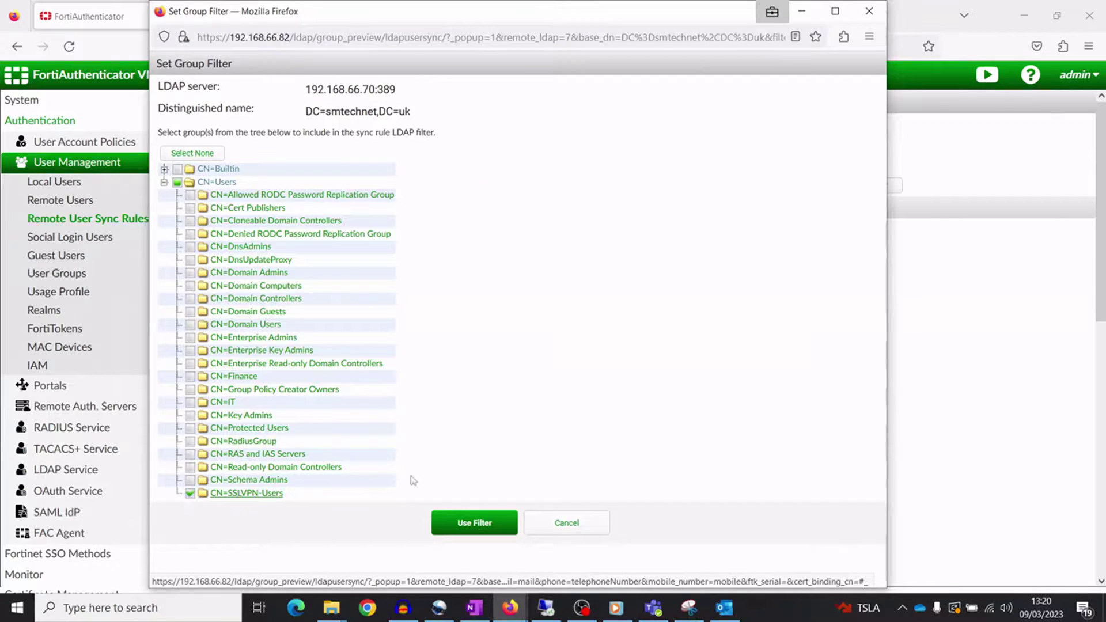
pyautogui.click(471, 522)
pyautogui.click(869, 185)
pyautogui.click(474, 287)
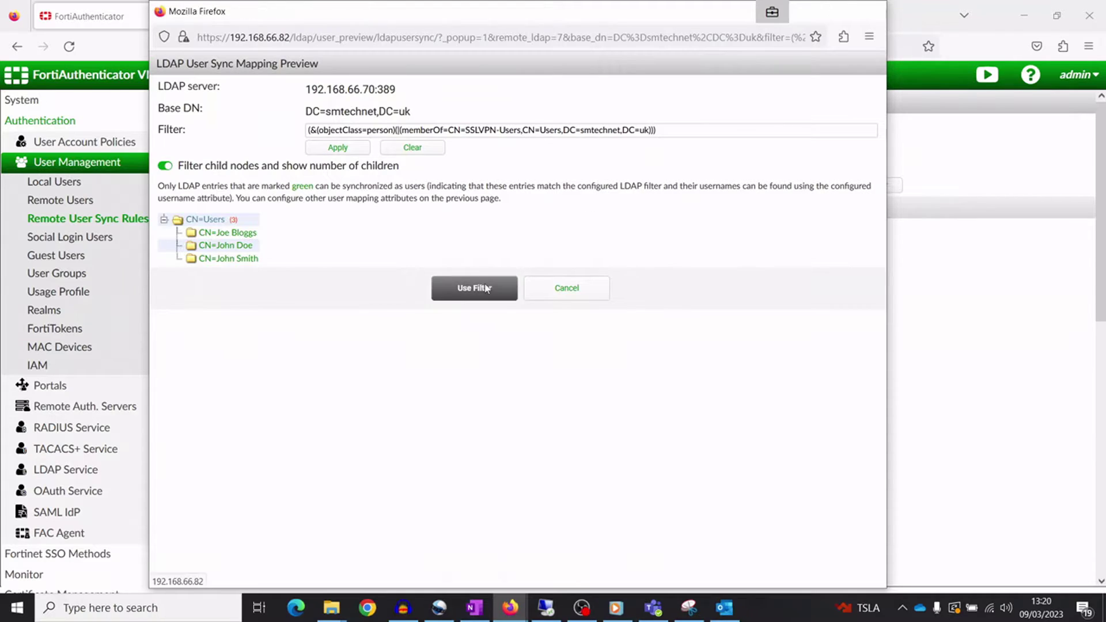
# Set the rule's OTP method to None and save the sync rule
pyautogui.scroll(-2, 755, 387)
pyautogui.click(370, 424)
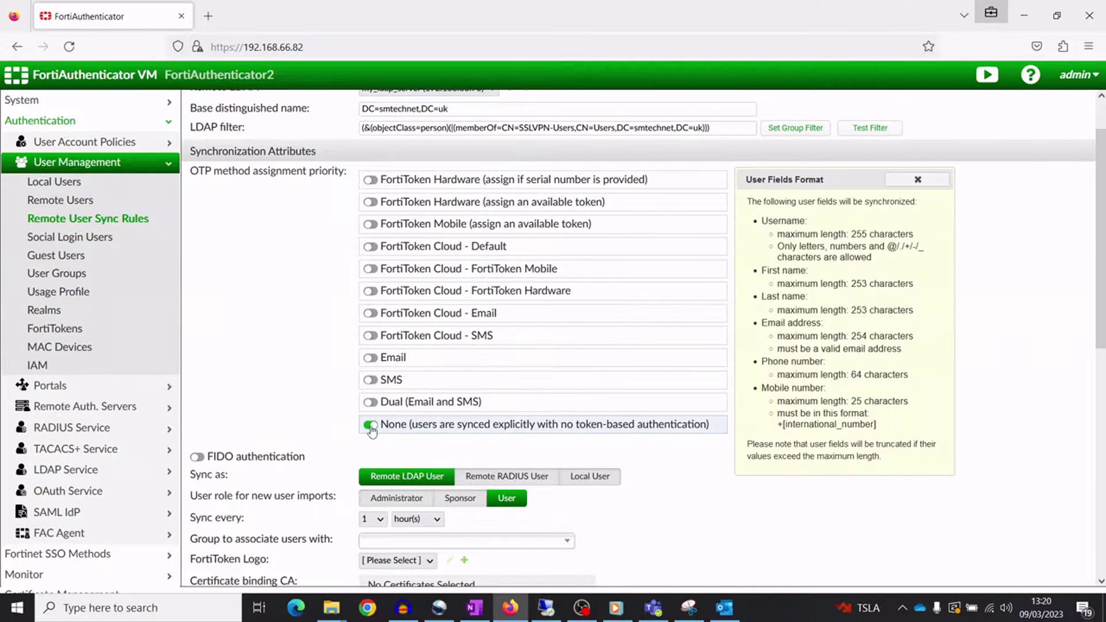
pyautogui.click(916, 185)
pyautogui.scroll(-4, 694, 551)
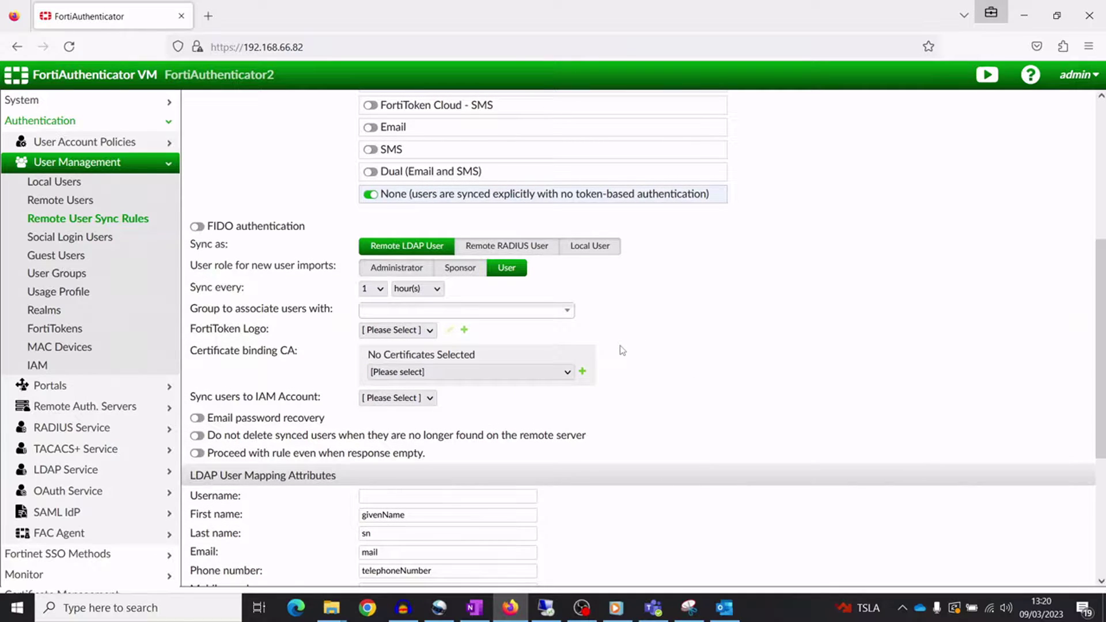
pyautogui.click(568, 311)
pyautogui.click(567, 310)
pyautogui.scroll(-3, 677, 406)
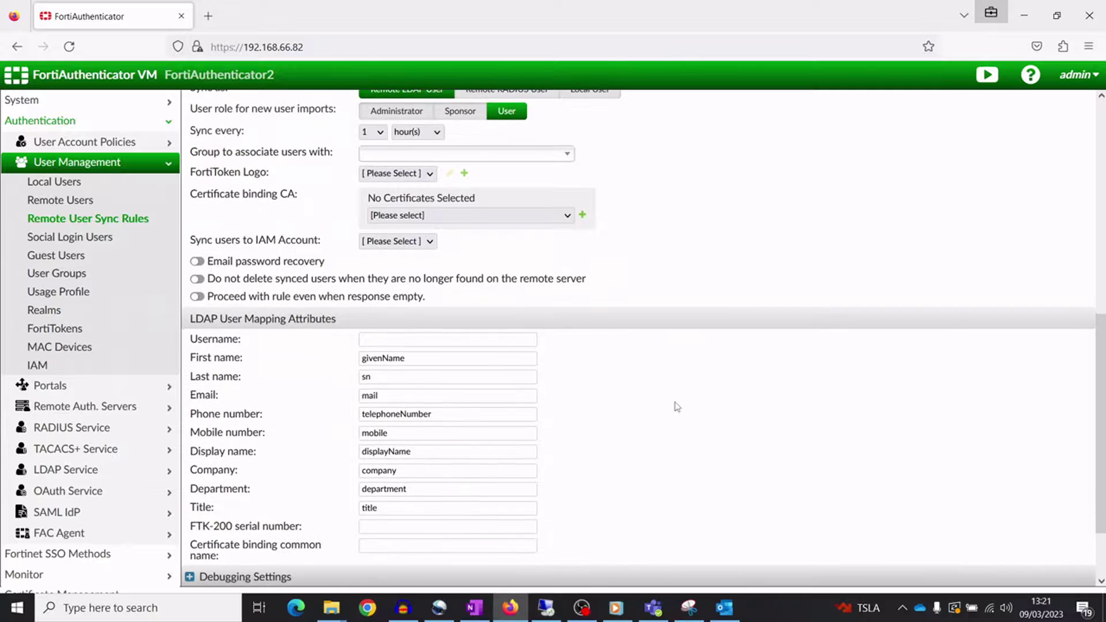
pyautogui.scroll(-2, 677, 407)
pyautogui.click(583, 541)
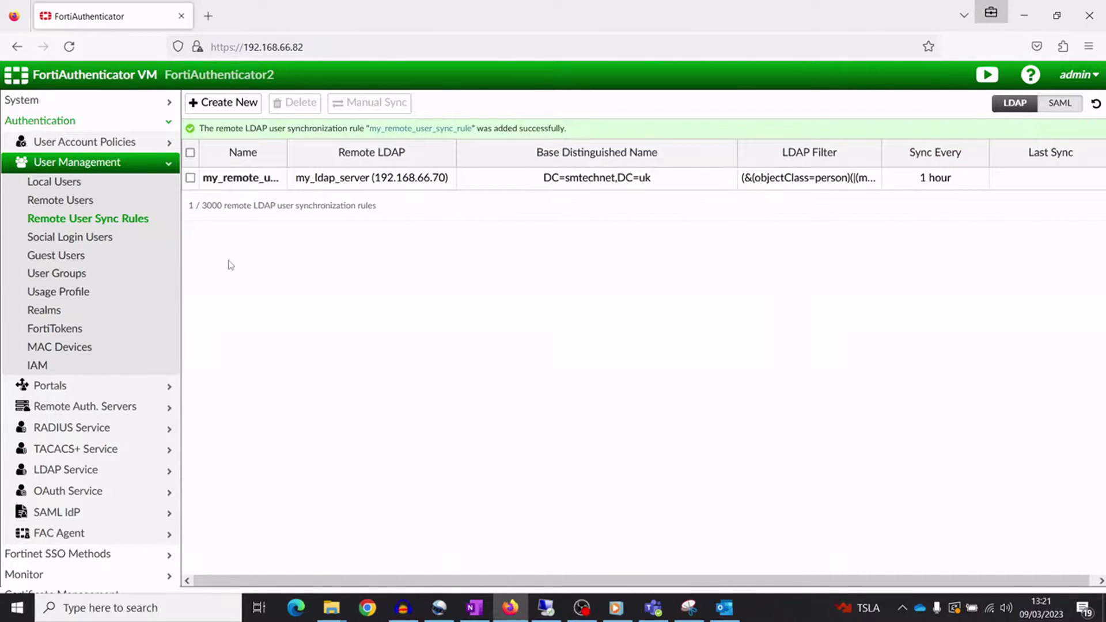
# Run my_remote_user_sync_rule manually and check the imported remote users
pyautogui.click(64, 202)
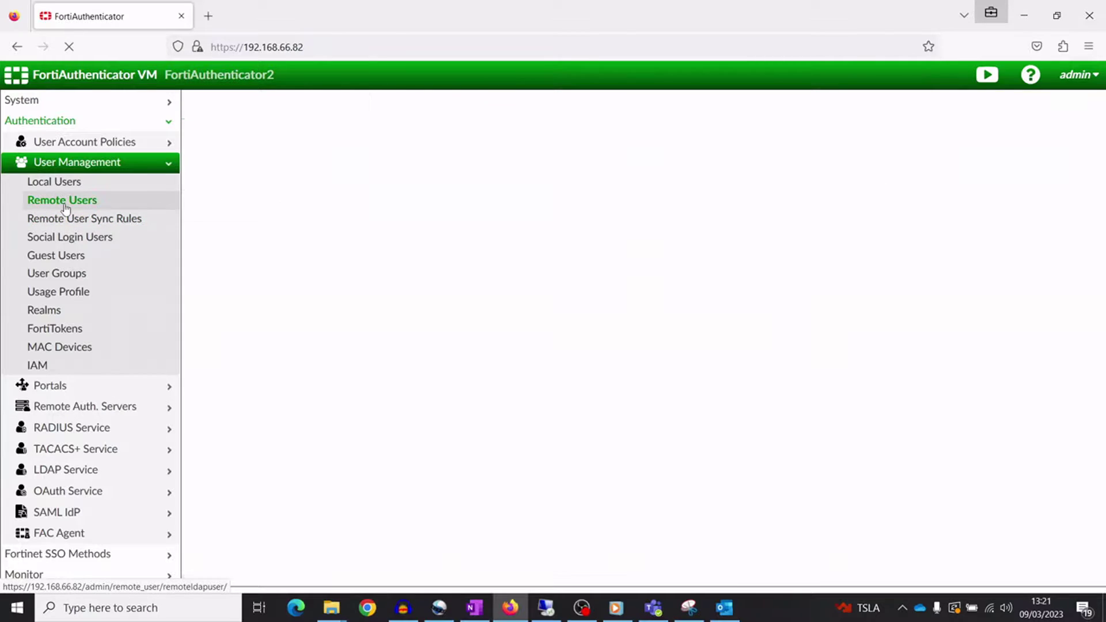
pyautogui.click(67, 218)
pyautogui.click(190, 159)
pyautogui.click(373, 105)
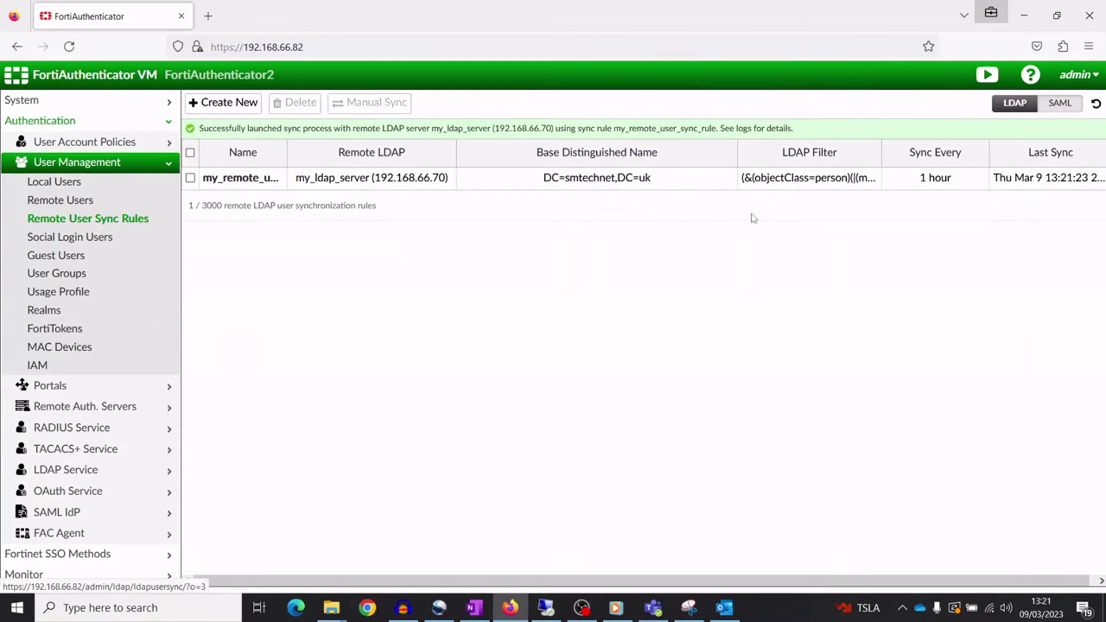
pyautogui.click(79, 202)
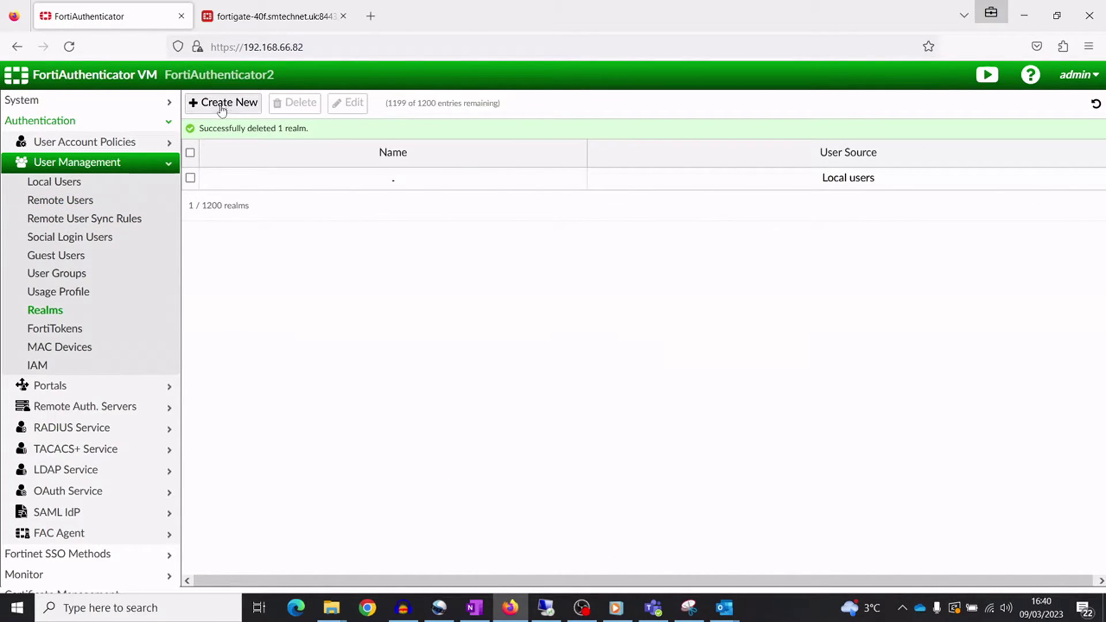
# Create realm my_radius_realm using my_ldap_server as its user source
pyautogui.click(222, 107)
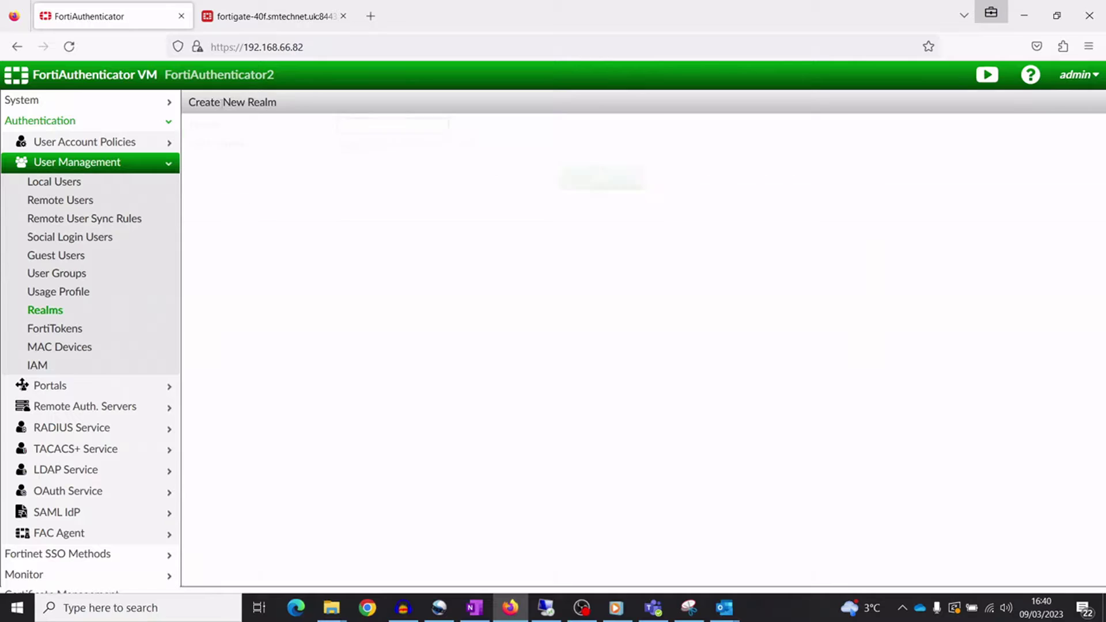
pyautogui.click(356, 125)
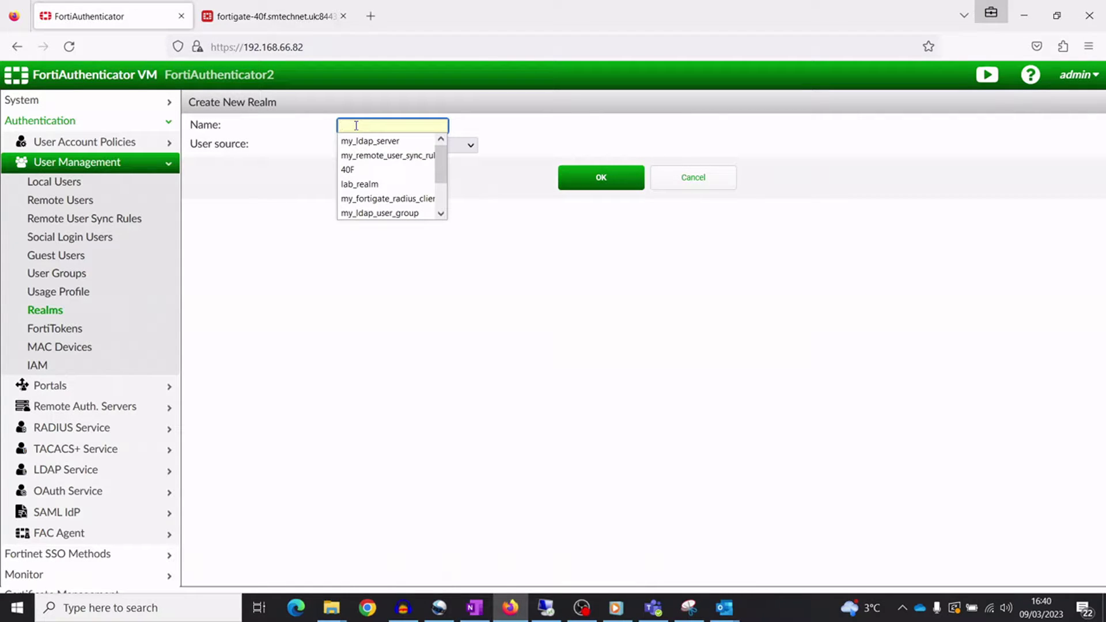
pyautogui.write('my')
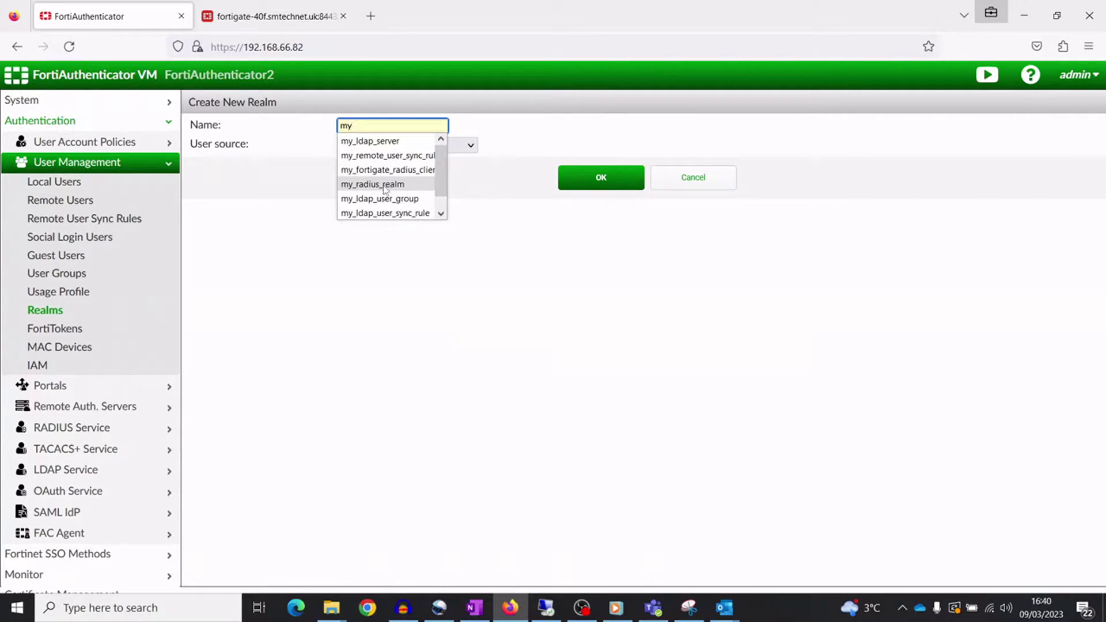
pyautogui.click(385, 184)
pyautogui.click(425, 145)
pyautogui.click(403, 196)
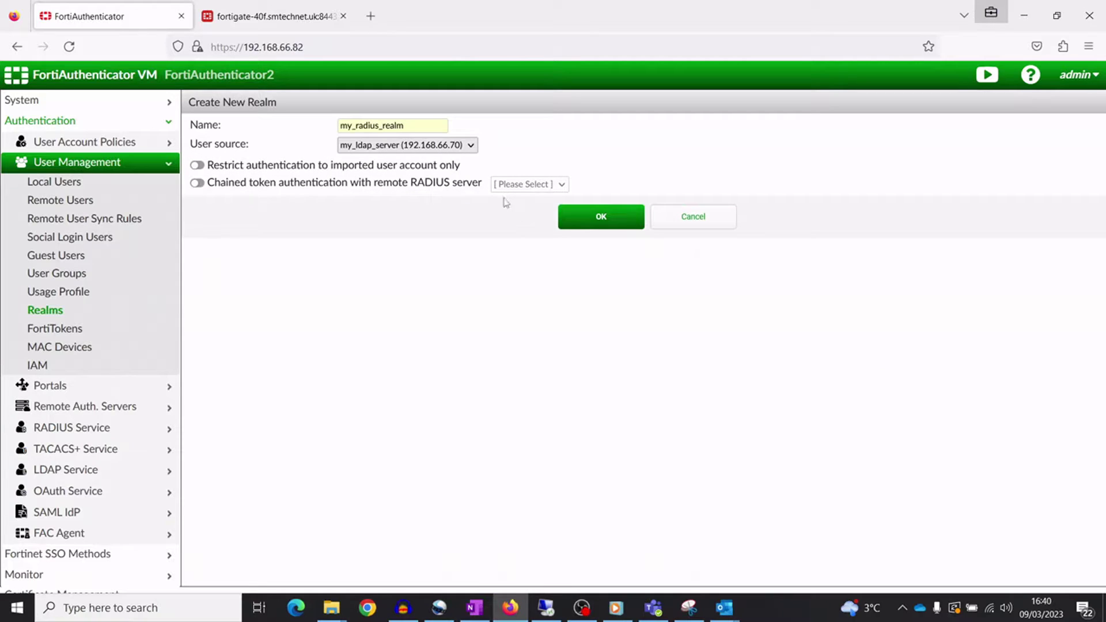
pyautogui.click(587, 217)
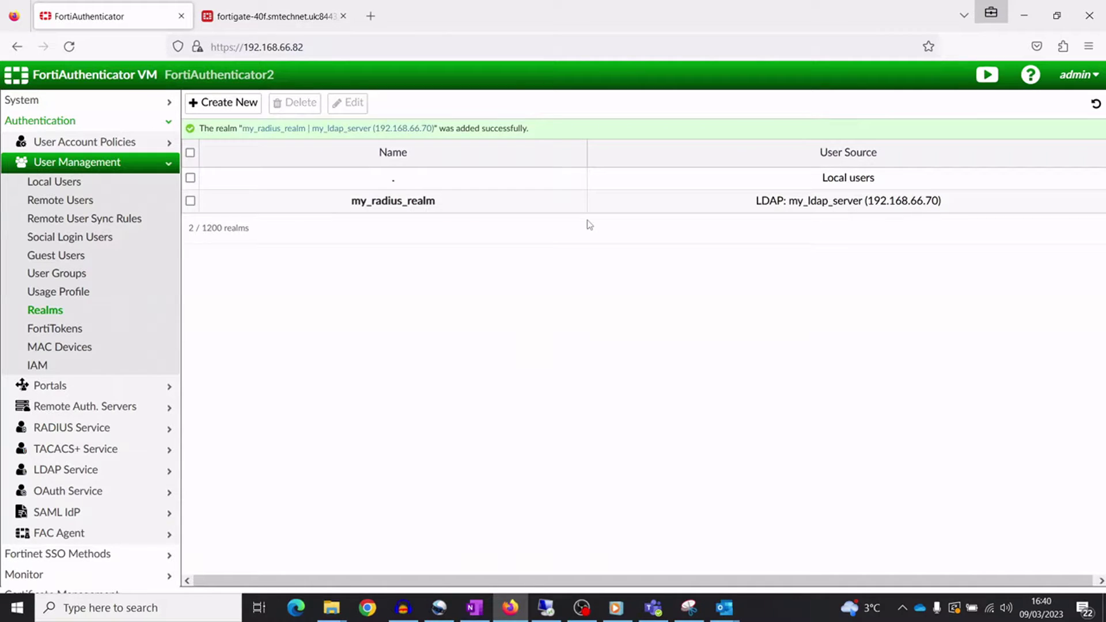
# Add RADIUS client my_fortigate_radius_client at 192.168.66.3 with its shared secret
pyautogui.click(127, 406)
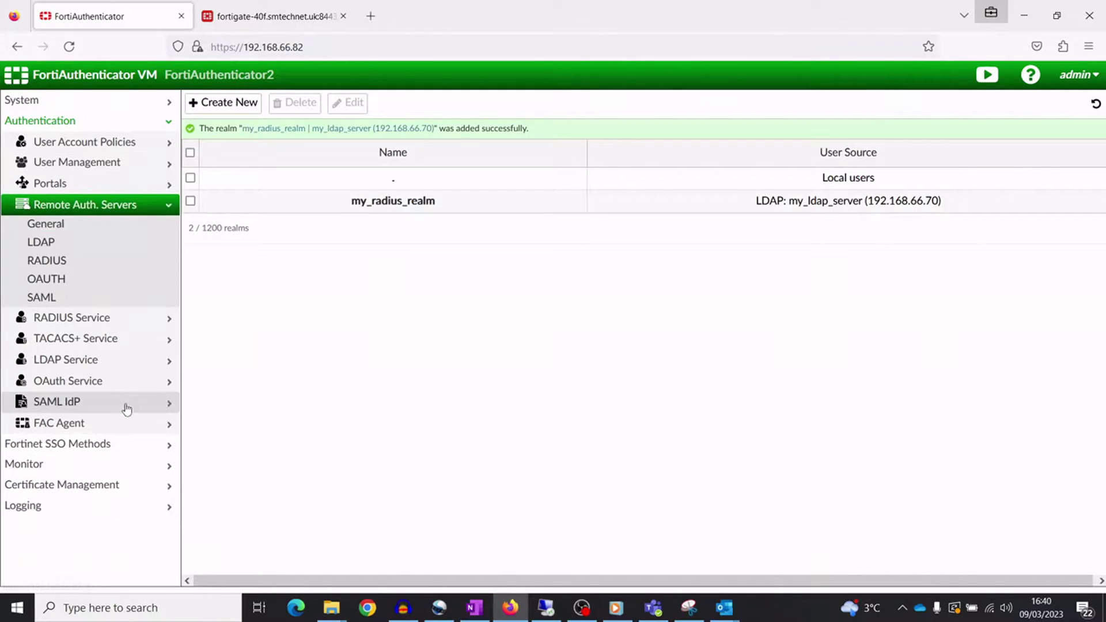
pyautogui.click(96, 320)
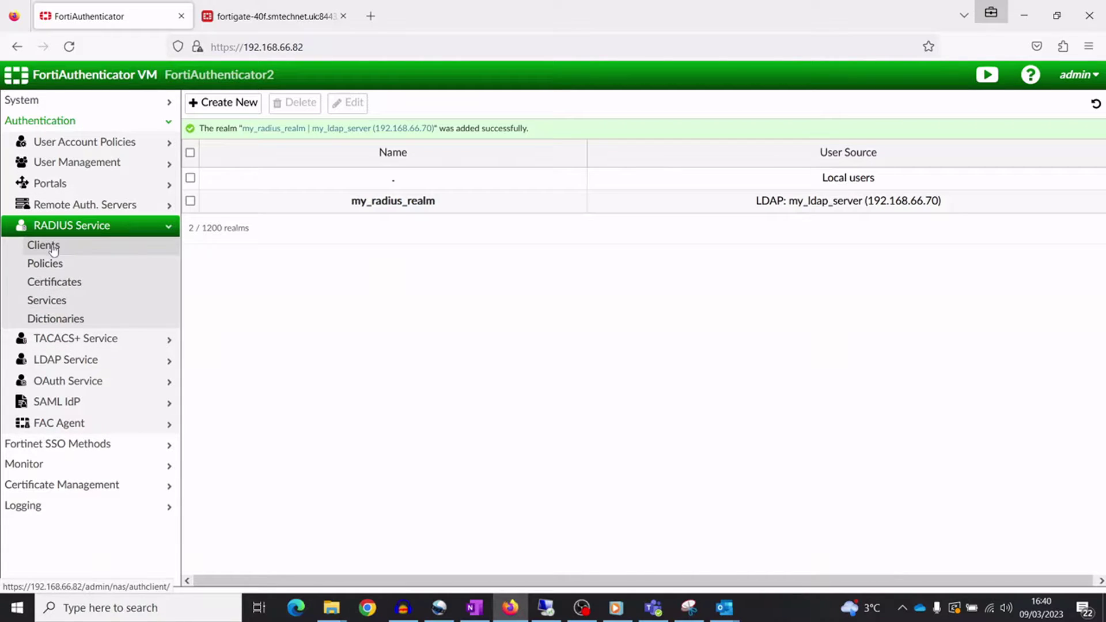
pyautogui.click(45, 245)
pyautogui.click(224, 102)
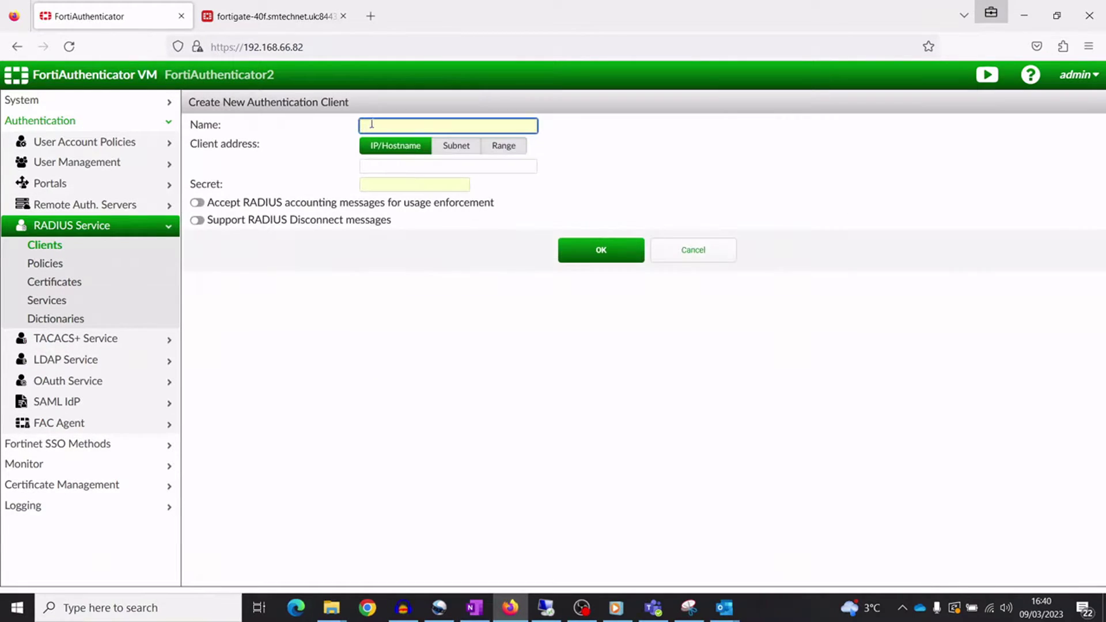
pyautogui.click(374, 124)
pyautogui.scroll(-1, 531, 150)
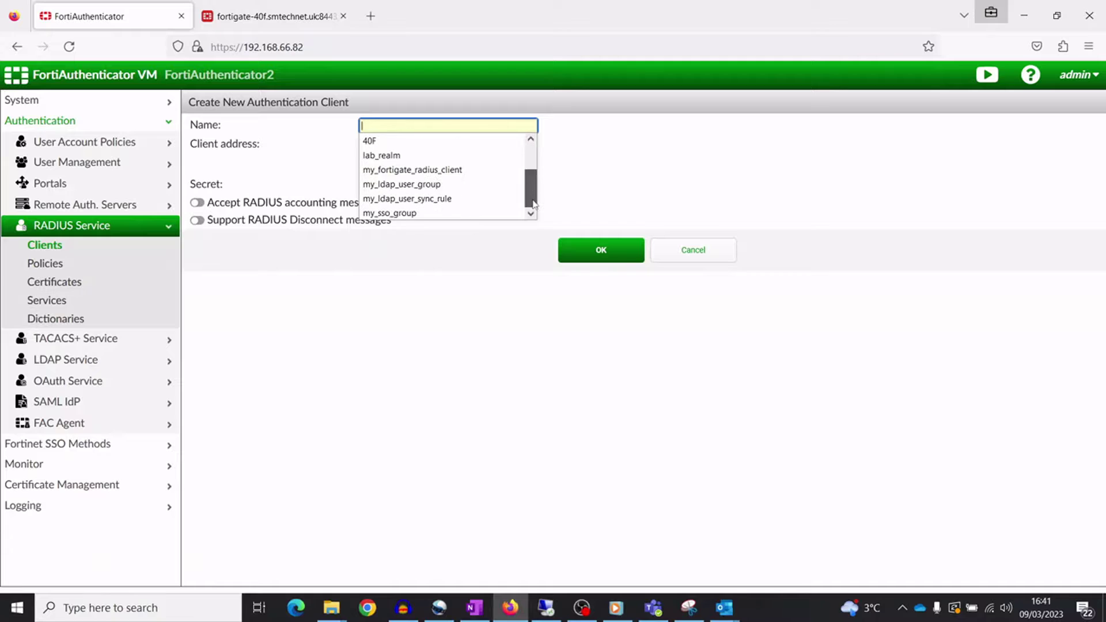
pyautogui.click(429, 169)
pyautogui.click(408, 167)
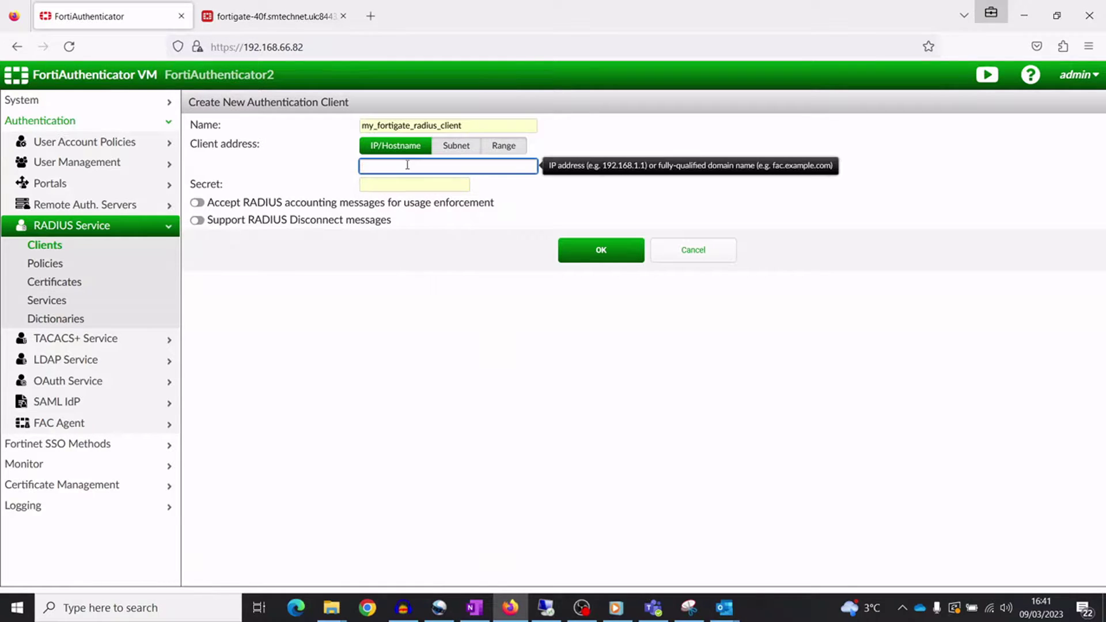
pyautogui.write('1')
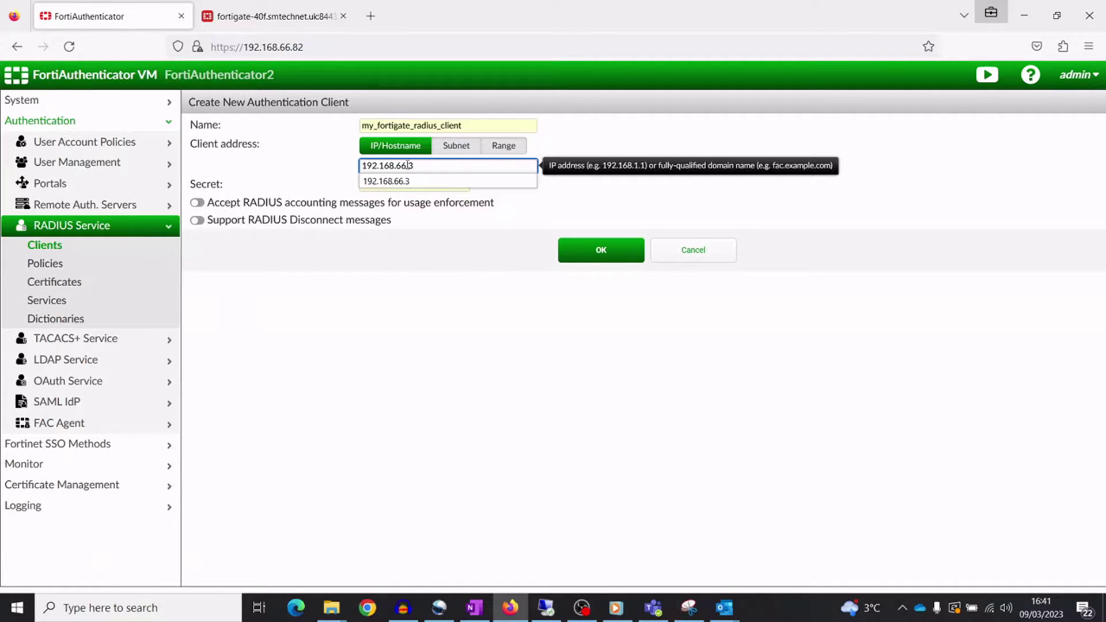
pyautogui.write('92.168.66.3')
pyautogui.click(386, 185)
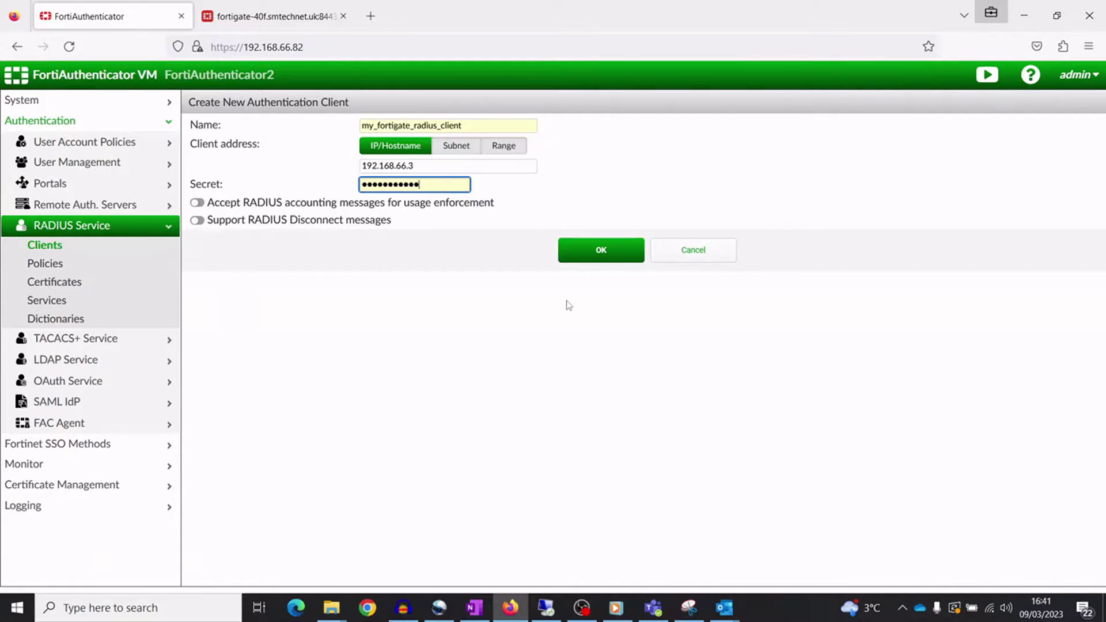
pyautogui.click(600, 252)
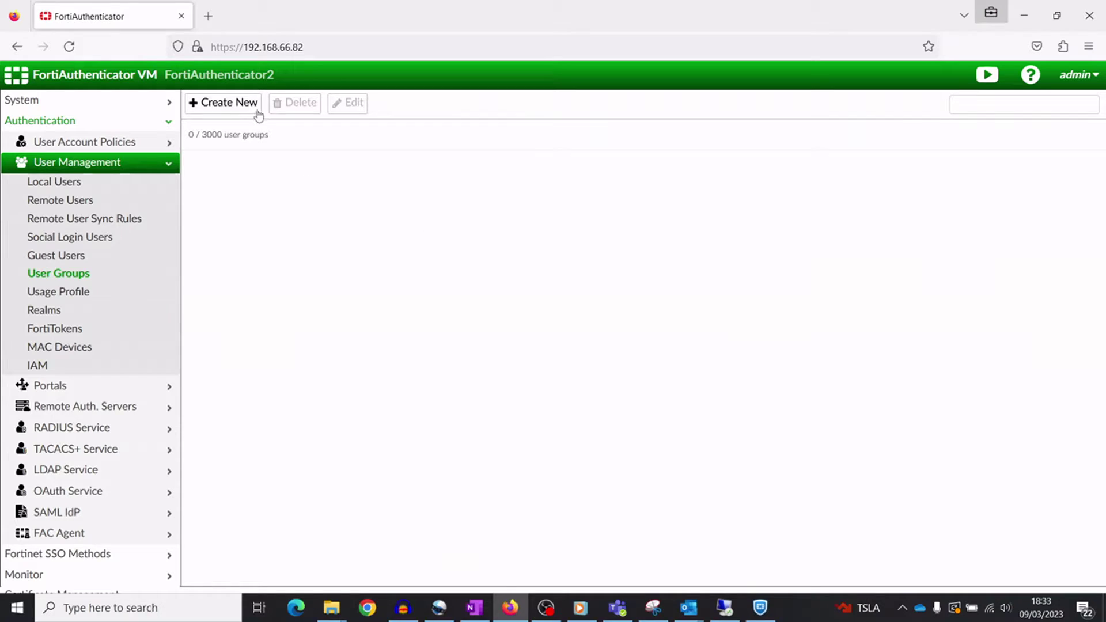
# Create Remote LDAP group my_ldap_user_group with all users from my_ldap_server
pyautogui.click(259, 109)
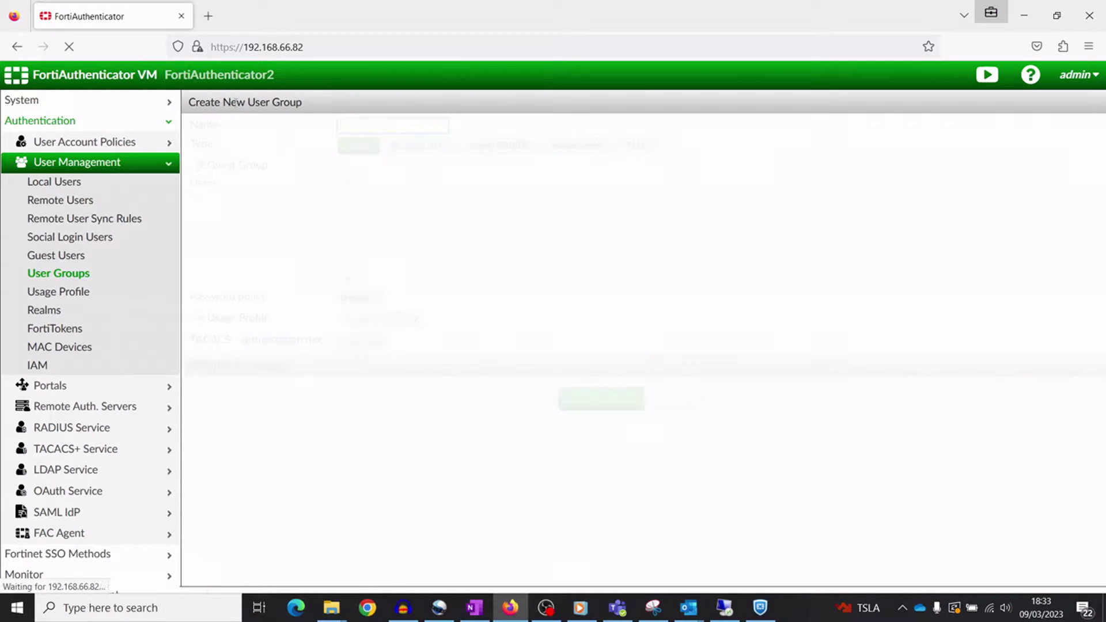
pyautogui.click(358, 124)
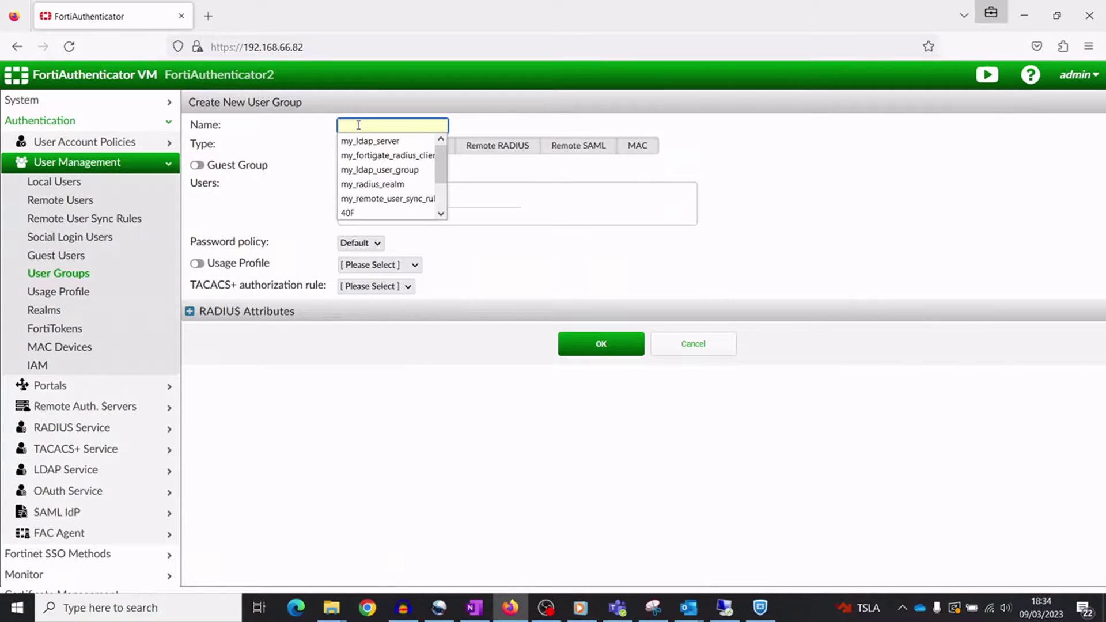
pyautogui.click(383, 169)
pyautogui.click(427, 151)
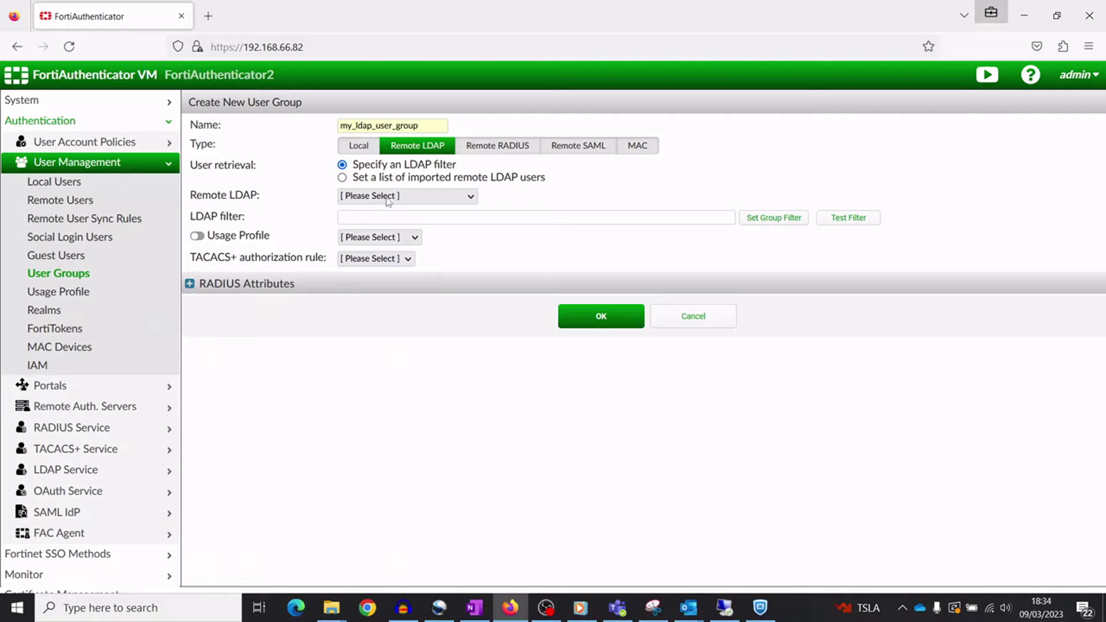
pyautogui.click(342, 178)
pyautogui.click(407, 198)
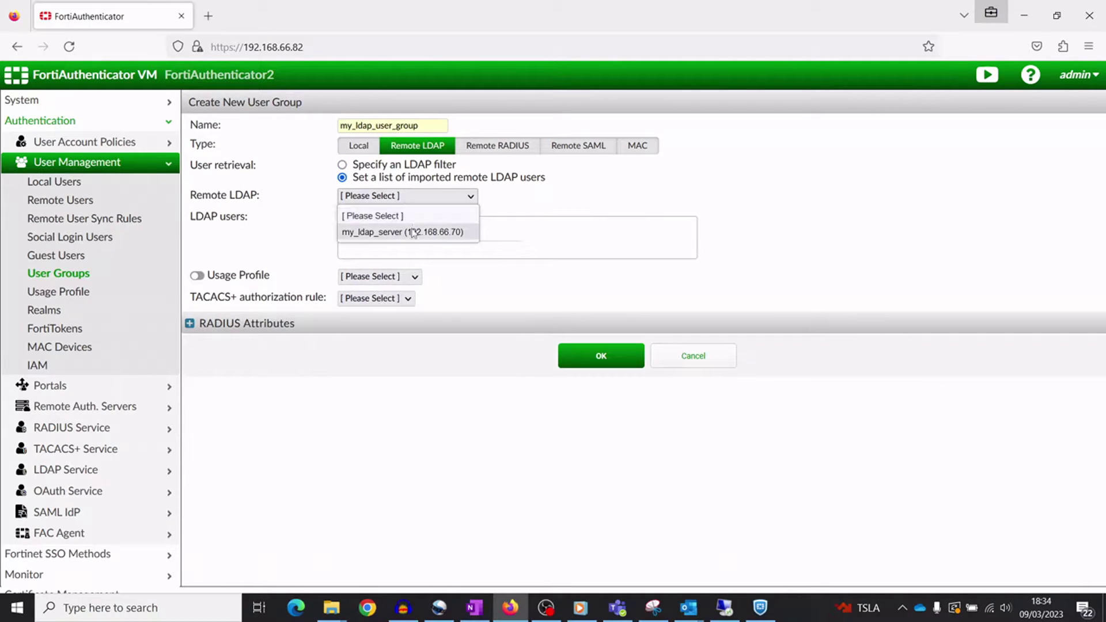
pyautogui.click(410, 227)
pyautogui.click(377, 232)
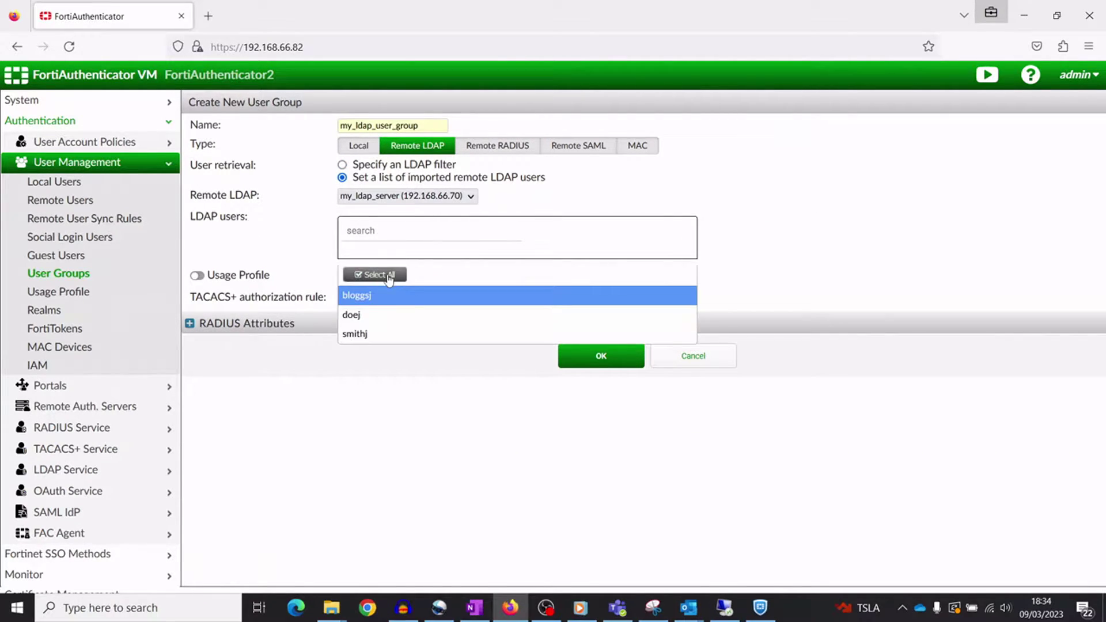
pyautogui.click(397, 277)
# Add RADIUS attribute Fortinet-Group-Name with value SSLVPN-Users and save the group
pyautogui.click(190, 338)
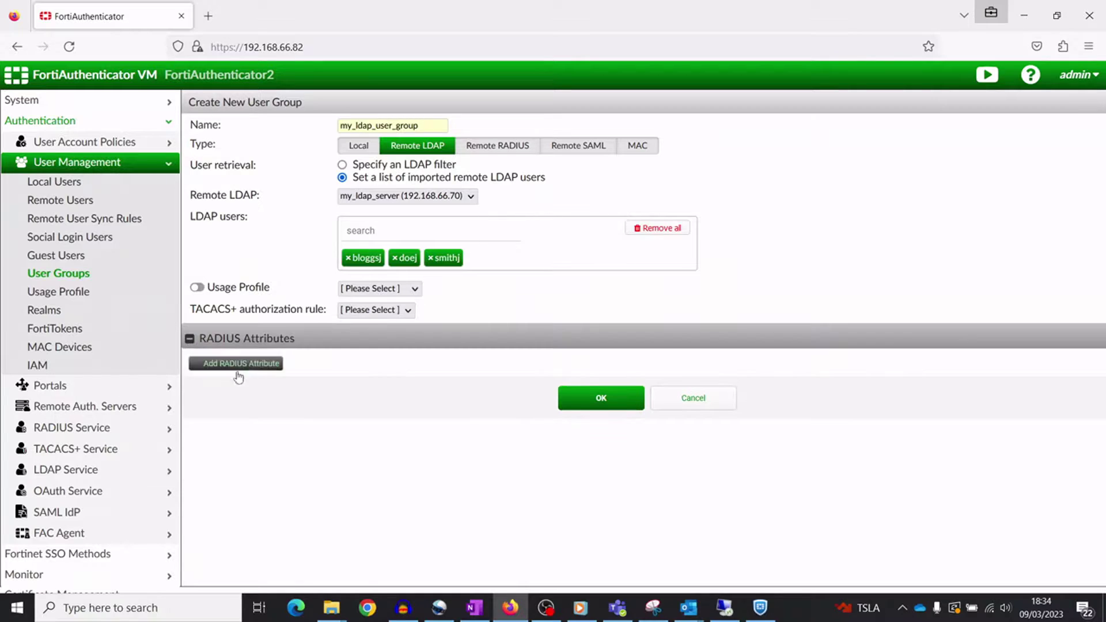
pyautogui.click(236, 369)
pyautogui.click(367, 380)
pyautogui.click(332, 88)
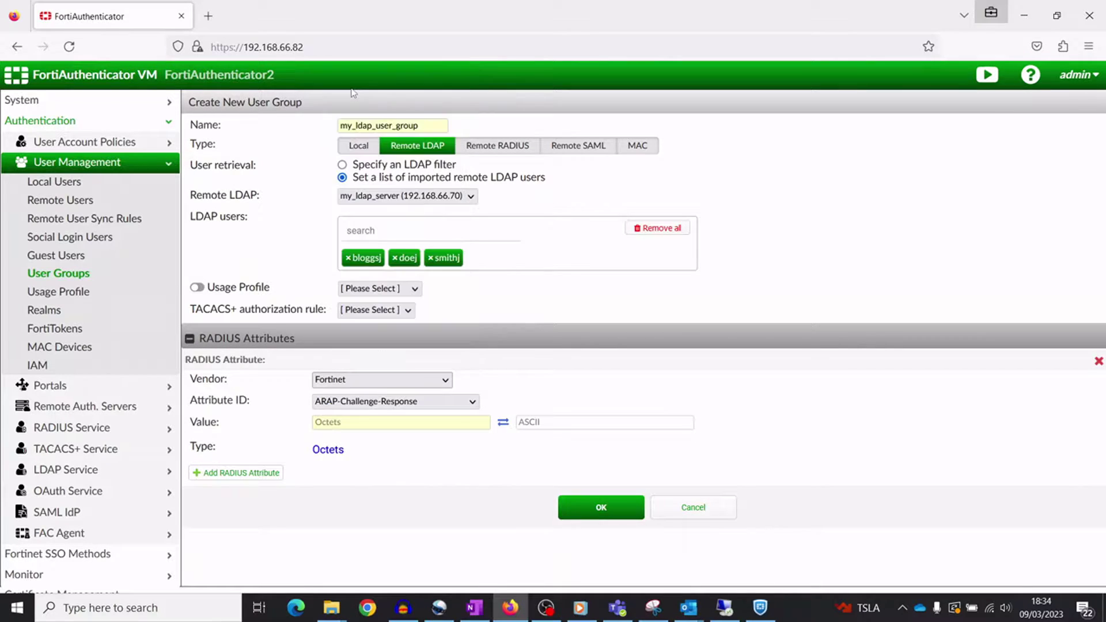
pyautogui.click(394, 403)
pyautogui.click(363, 362)
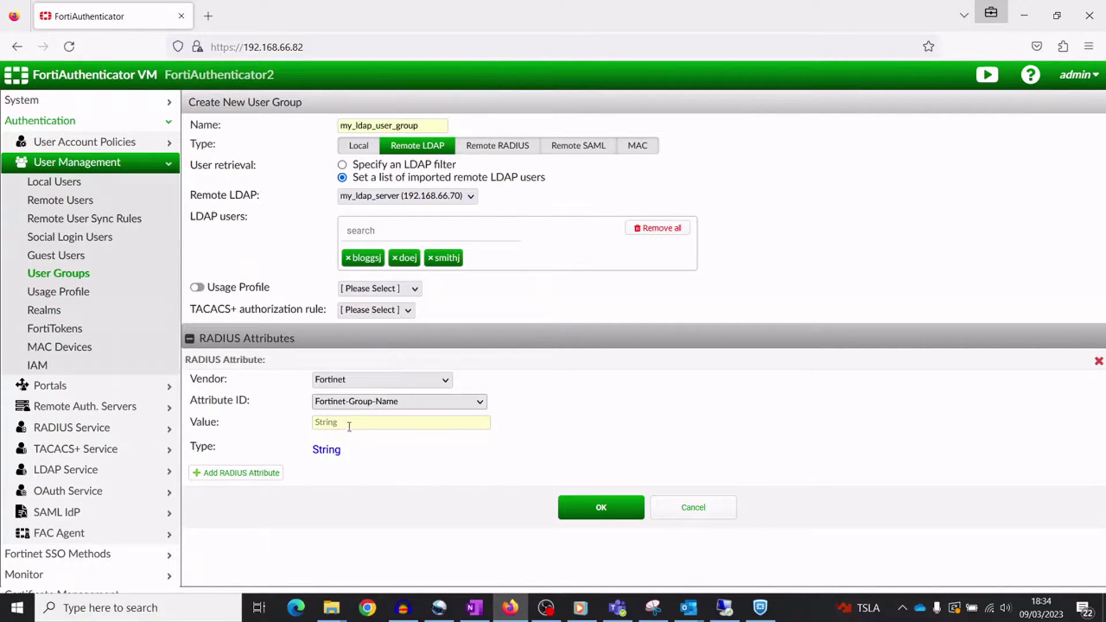
pyautogui.click(349, 424)
pyautogui.write('SSLVPN-Users')
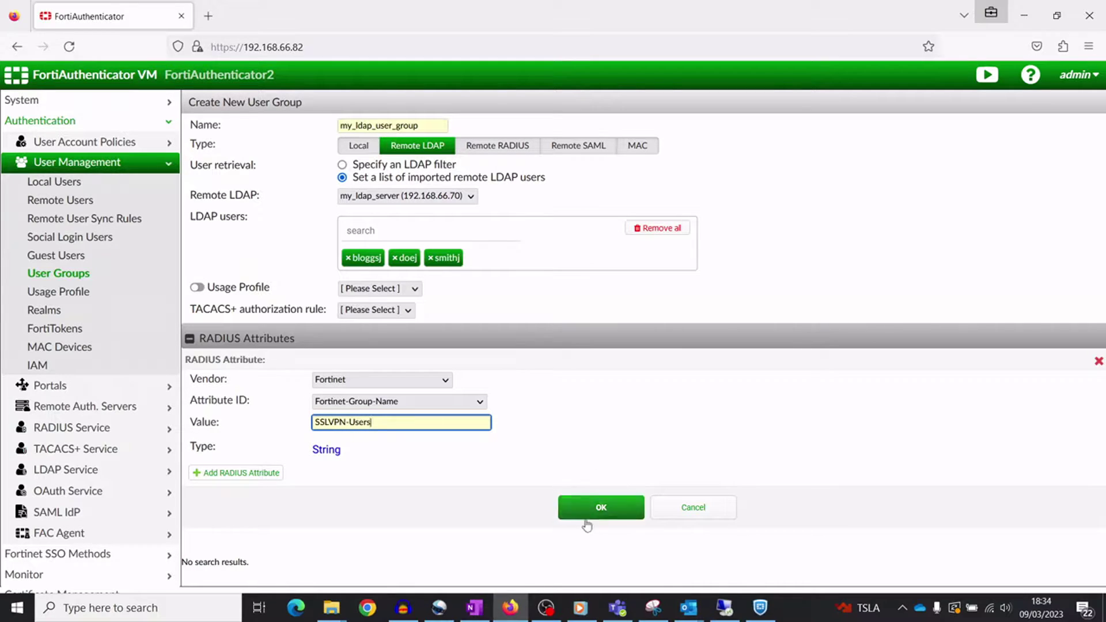
pyautogui.click(599, 507)
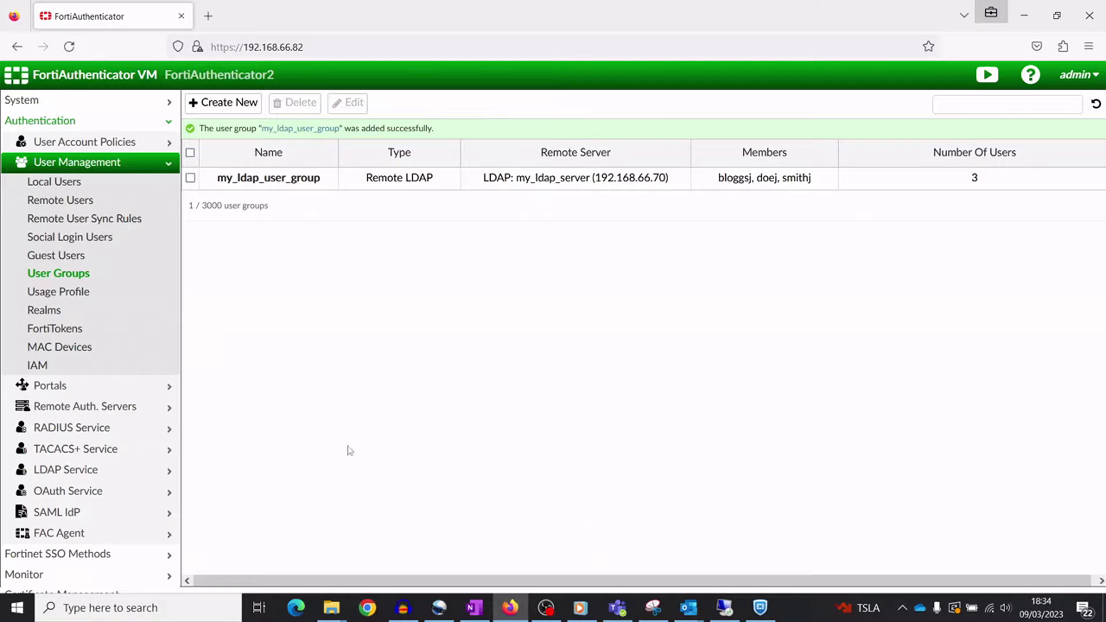
# Start RADIUS policy my_radius_client_policy for client my_fortigate_radius_client
pyautogui.click(114, 427)
pyautogui.click(63, 268)
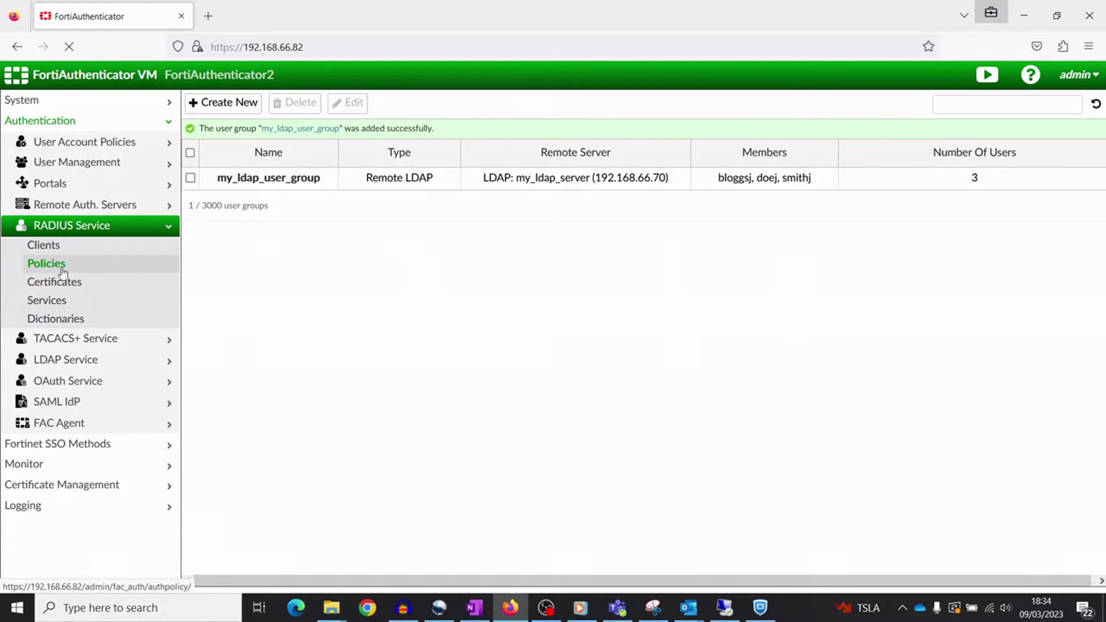
pyautogui.click(221, 105)
pyautogui.click(361, 140)
pyautogui.click(378, 153)
pyautogui.click(419, 266)
pyautogui.click(565, 319)
pyautogui.click(690, 447)
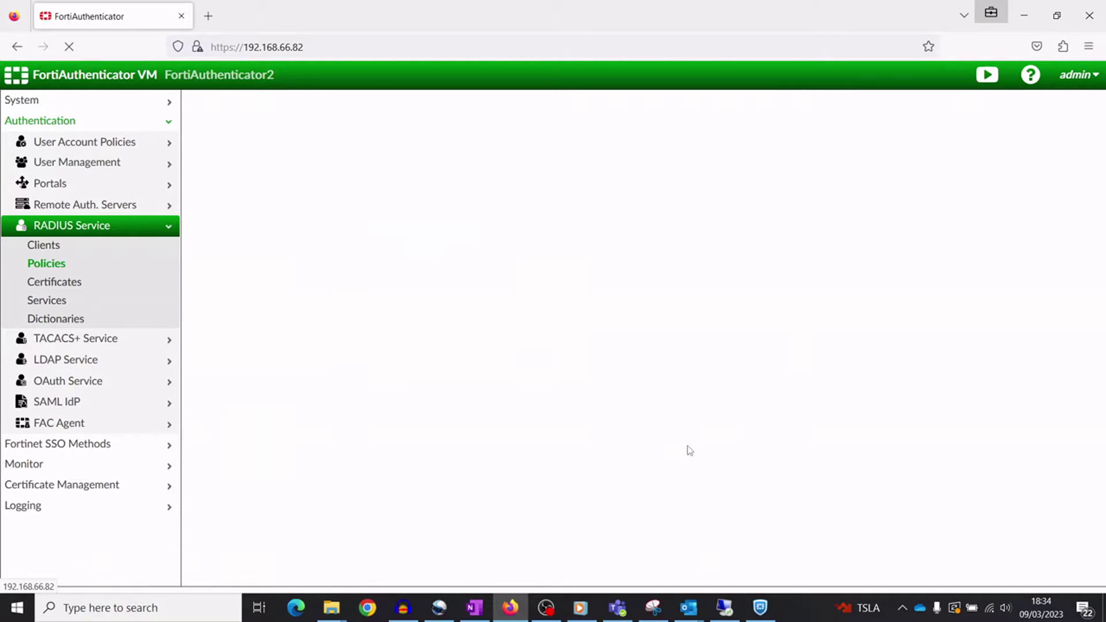
# Use realm my_radius_realm as identity source, limited to group my_ldap_user_group
pyautogui.click(737, 167)
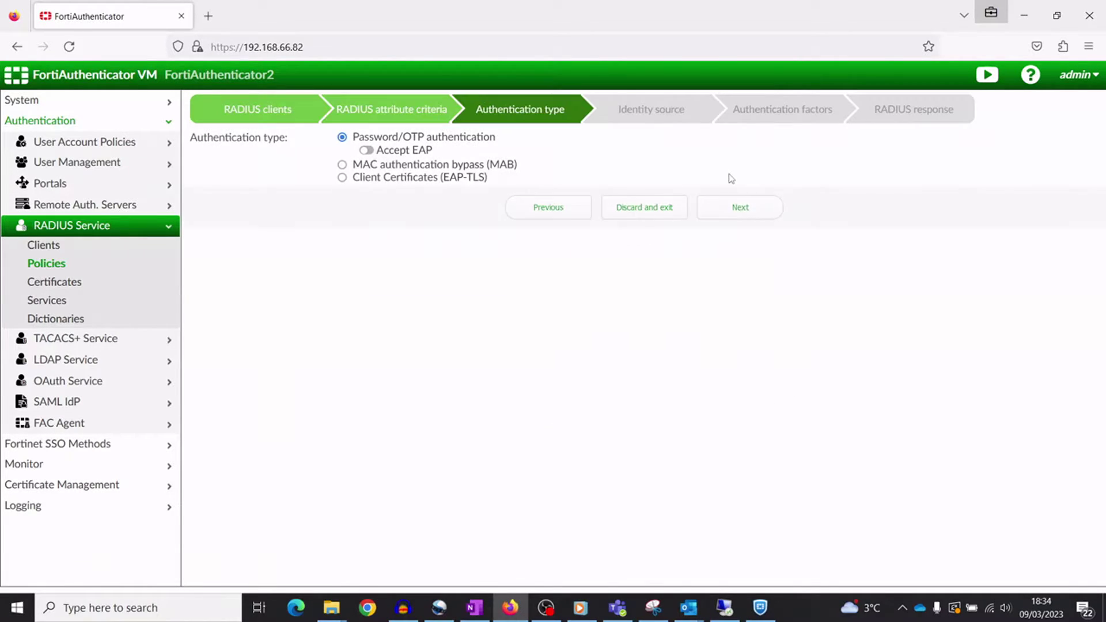
pyautogui.click(737, 209)
pyautogui.click(590, 263)
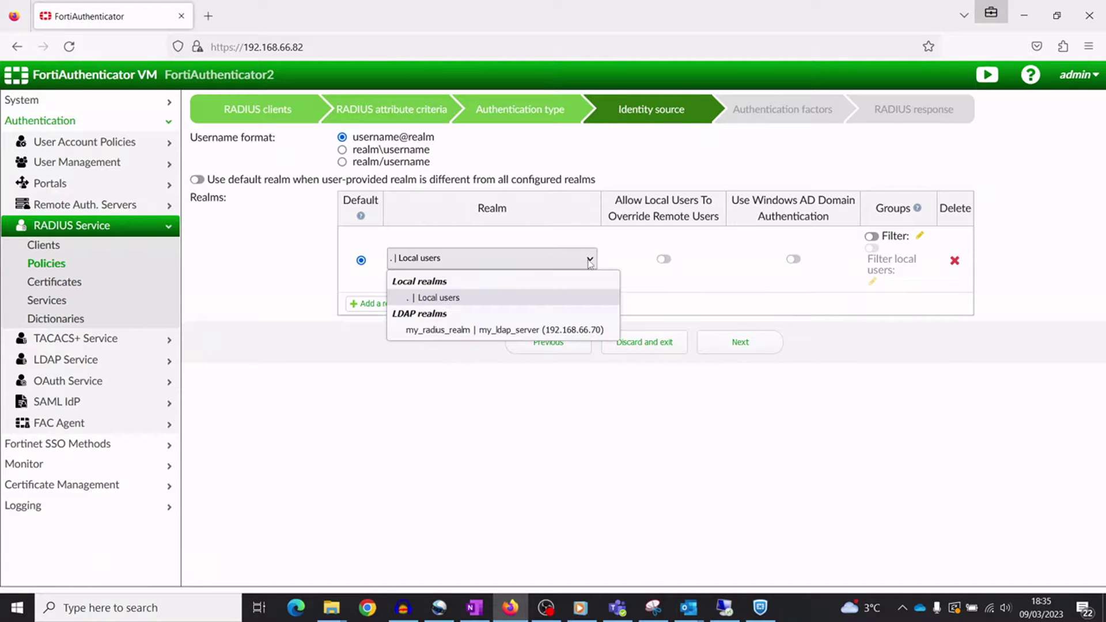
pyautogui.click(512, 329)
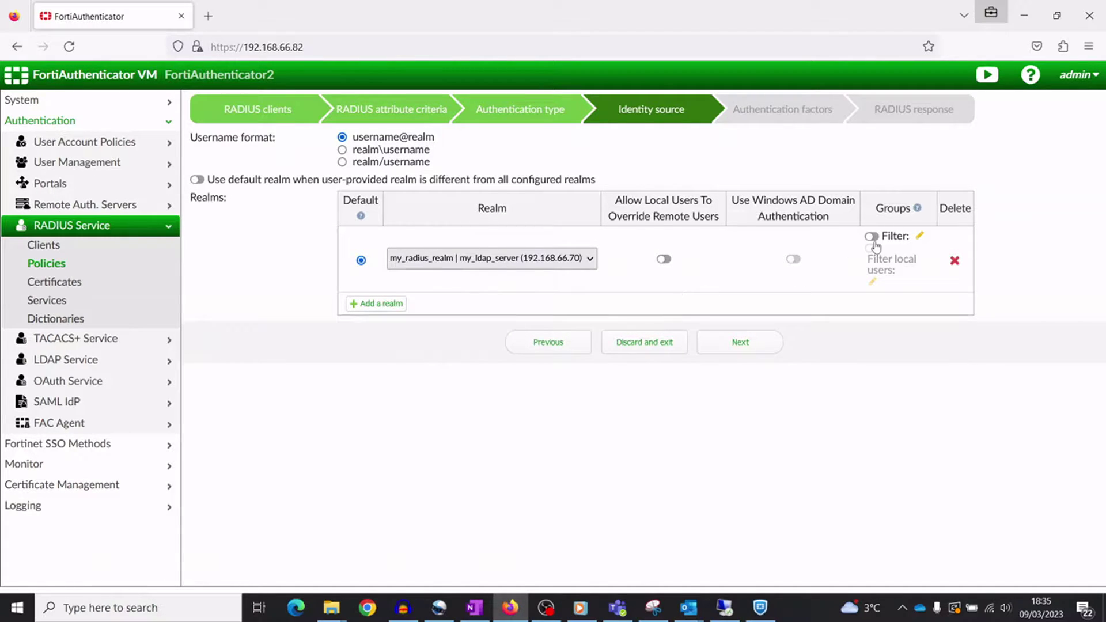
pyautogui.click(918, 240)
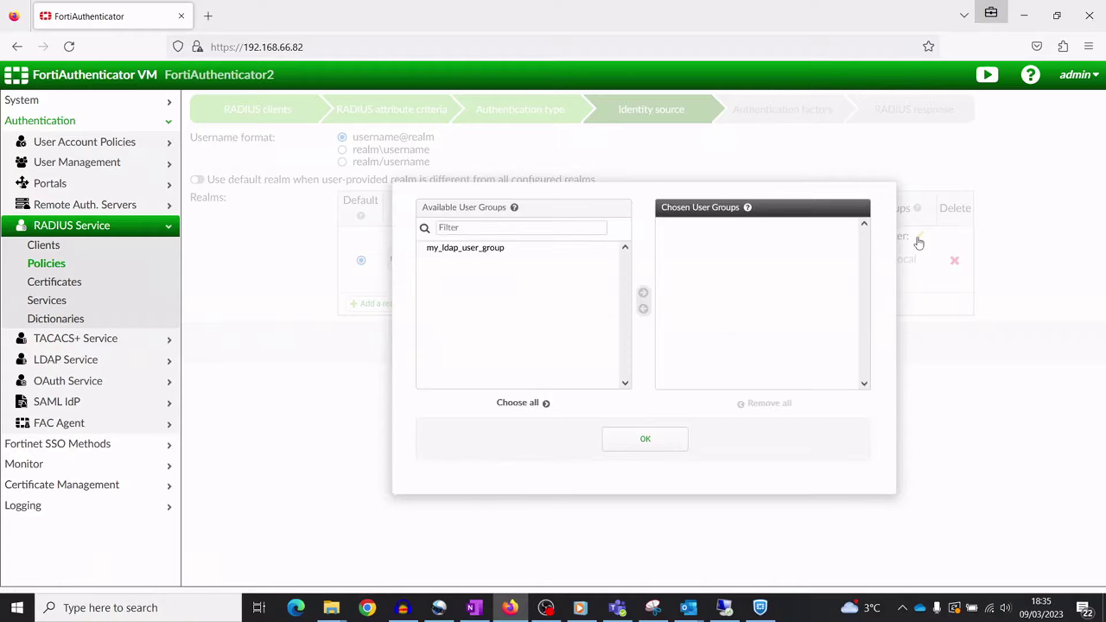
pyautogui.click(478, 251)
pyautogui.click(644, 293)
pyautogui.click(644, 439)
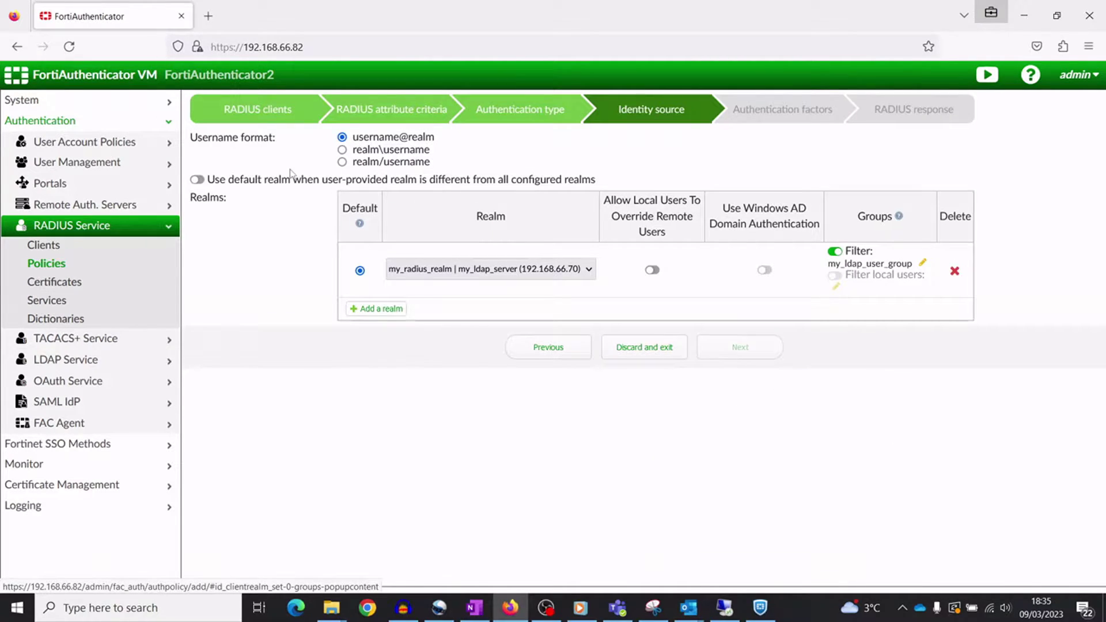
# Fall back to the default realm for unknown realms and save the policy
pyautogui.click(197, 179)
pyautogui.click(728, 351)
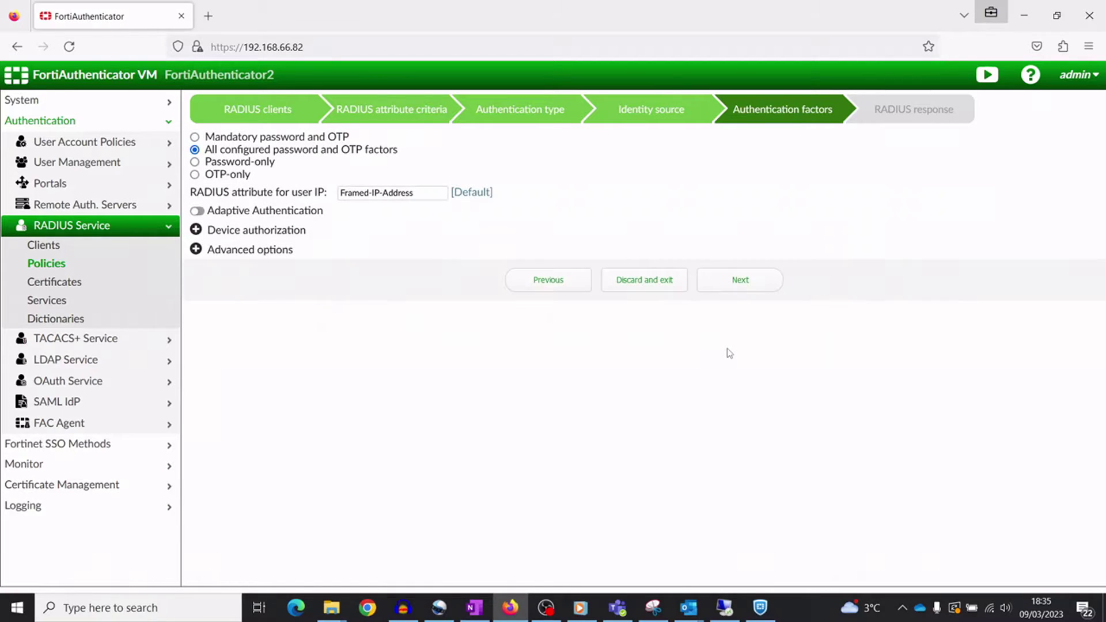
pyautogui.click(196, 249)
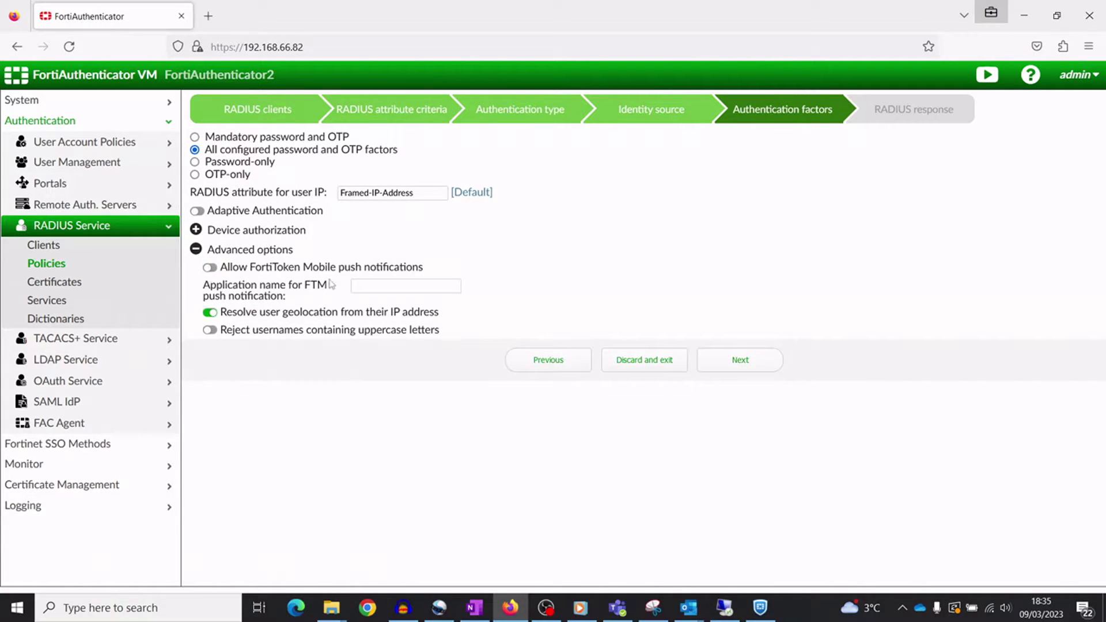
pyautogui.click(744, 360)
pyautogui.click(727, 303)
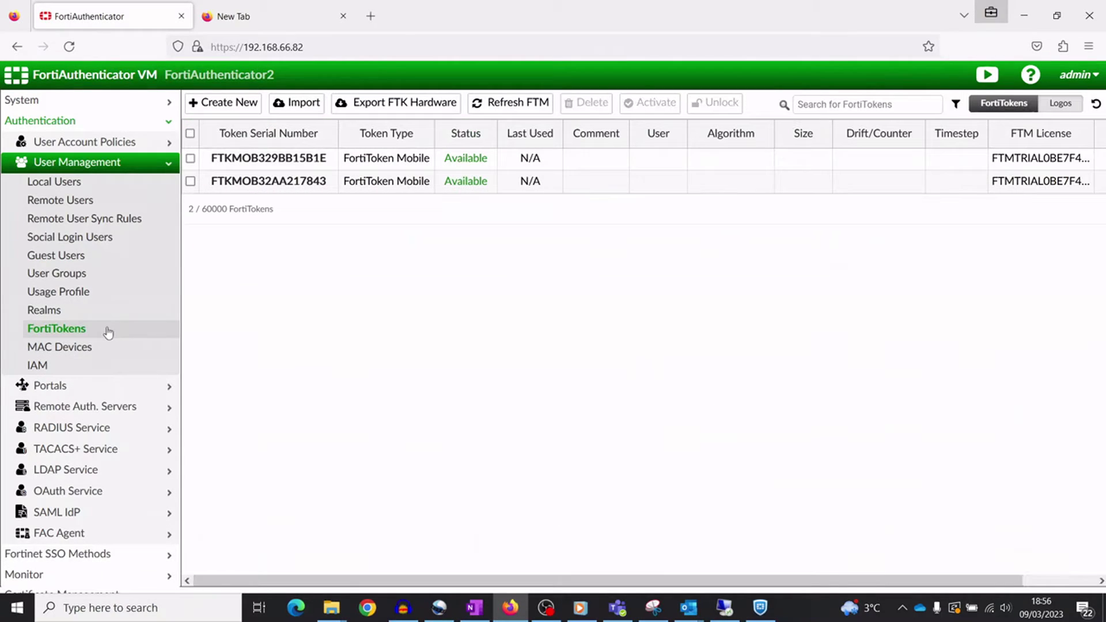
# Check the FortiTokens list, then go to the remote LDAP users
pyautogui.click(190, 159)
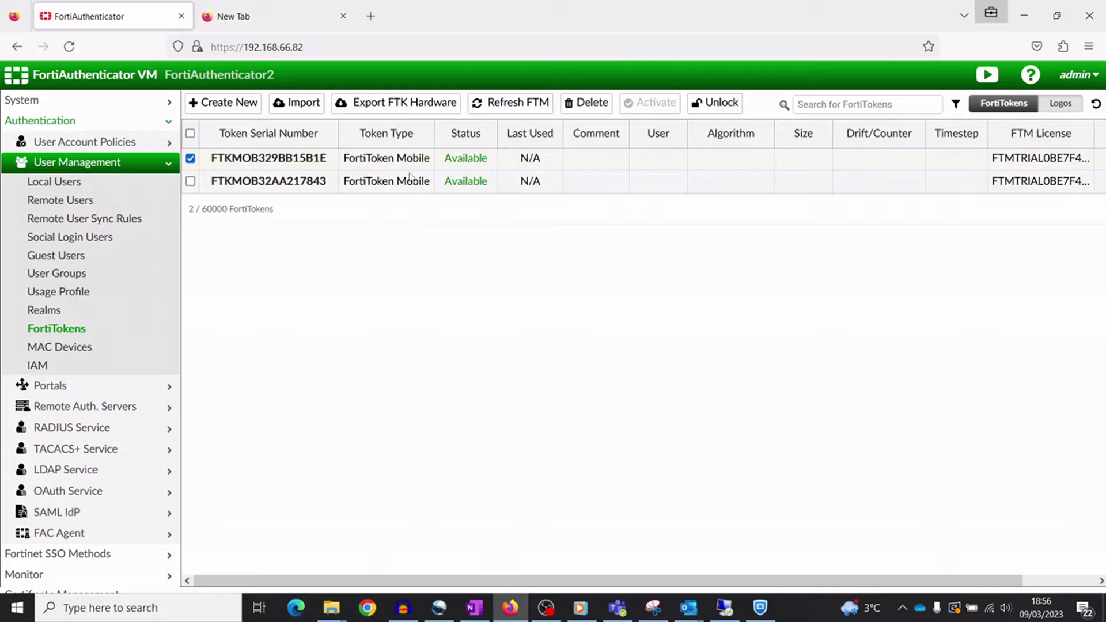
pyautogui.click(190, 159)
pyautogui.click(60, 200)
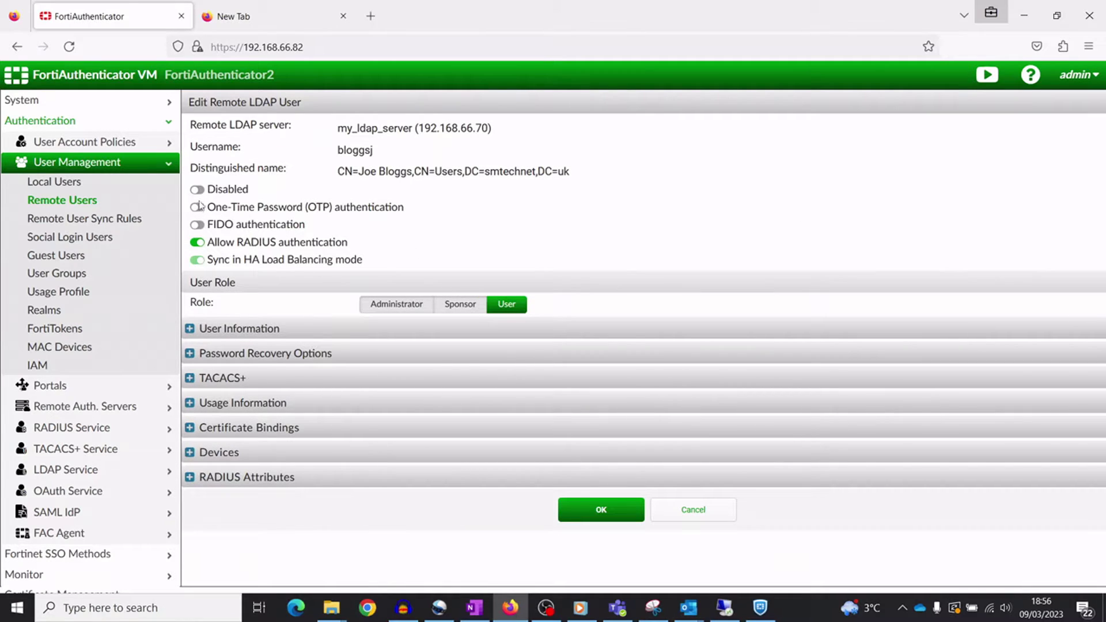
# Enable OTP for bloggsj with an assigned FortiToken Mobile token activated by QR code
pyautogui.click(198, 207)
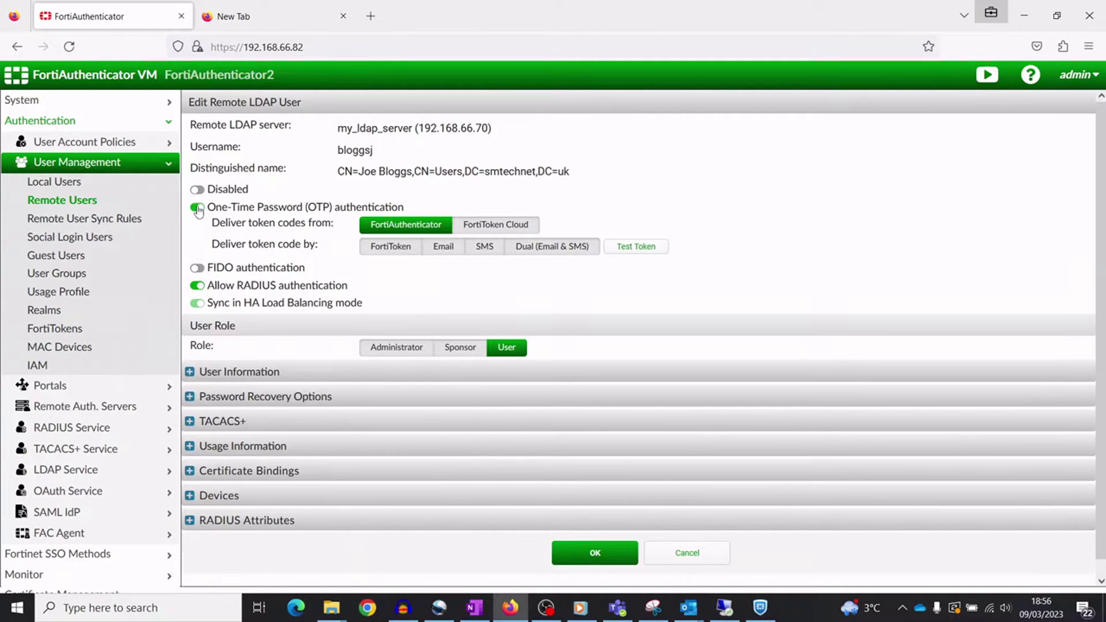
pyautogui.click(395, 248)
pyautogui.click(450, 270)
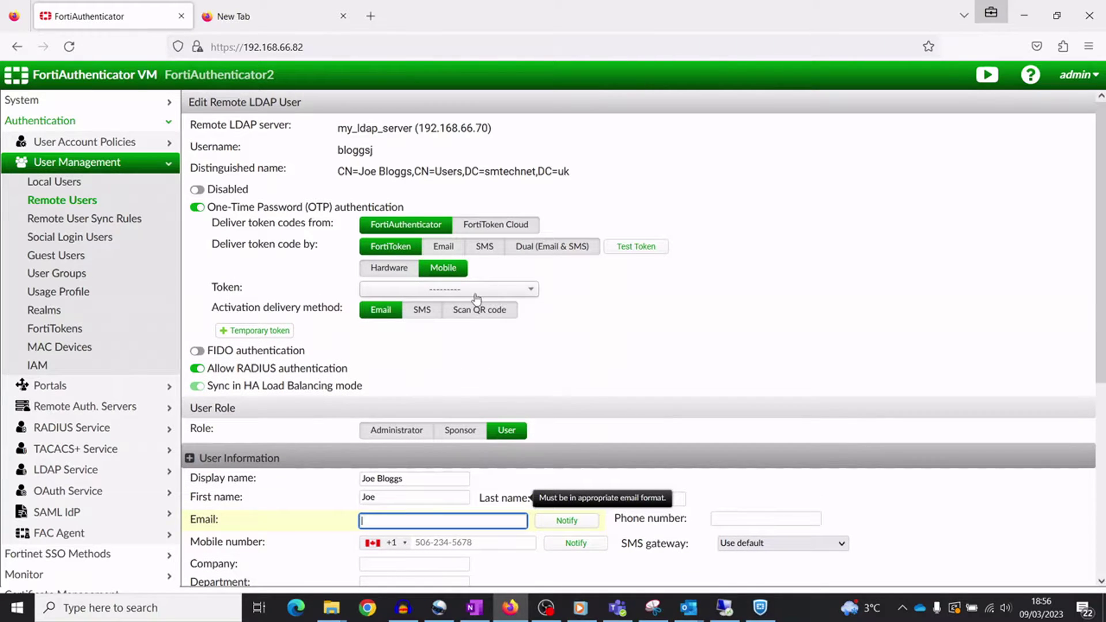
pyautogui.click(475, 294)
pyautogui.click(452, 350)
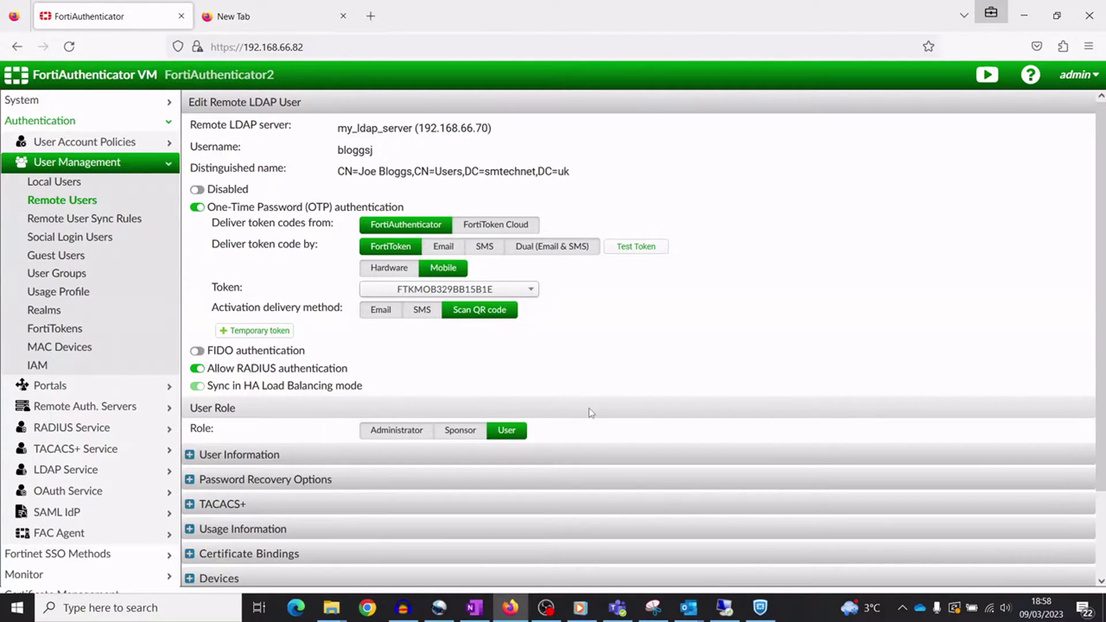
pyautogui.scroll(-3, 591, 412)
pyautogui.click(593, 542)
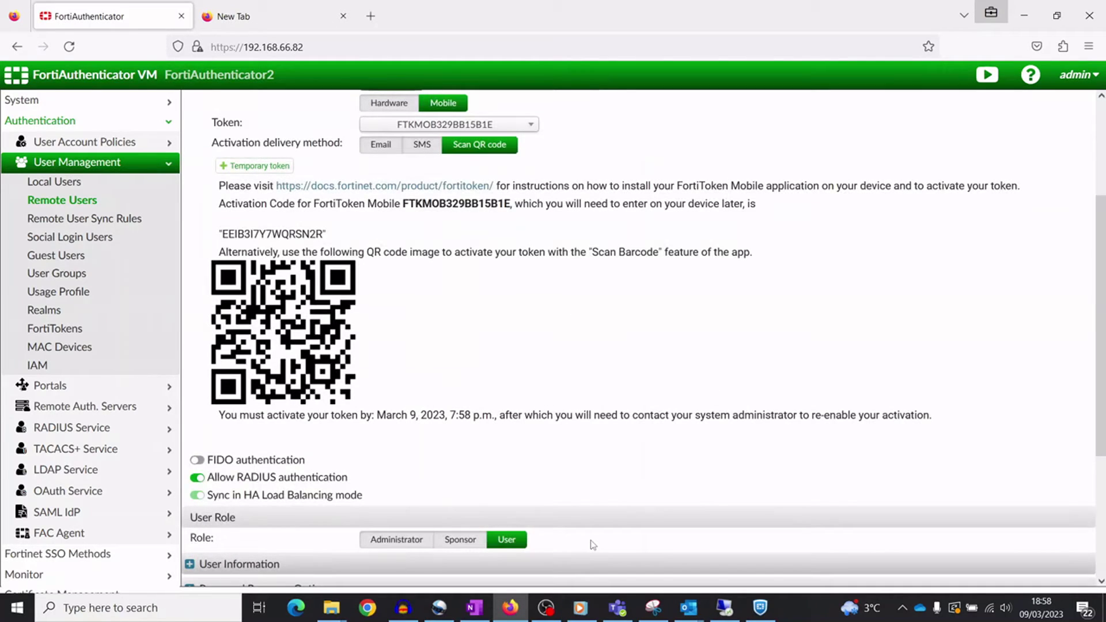
pyautogui.scroll(-5, 592, 544)
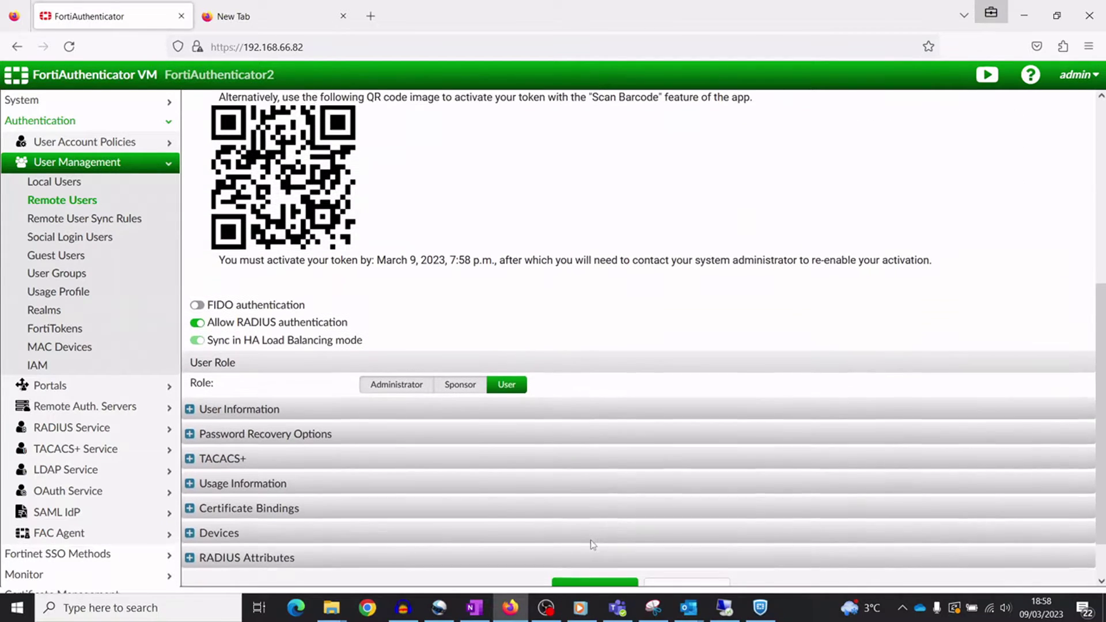
pyautogui.click(594, 538)
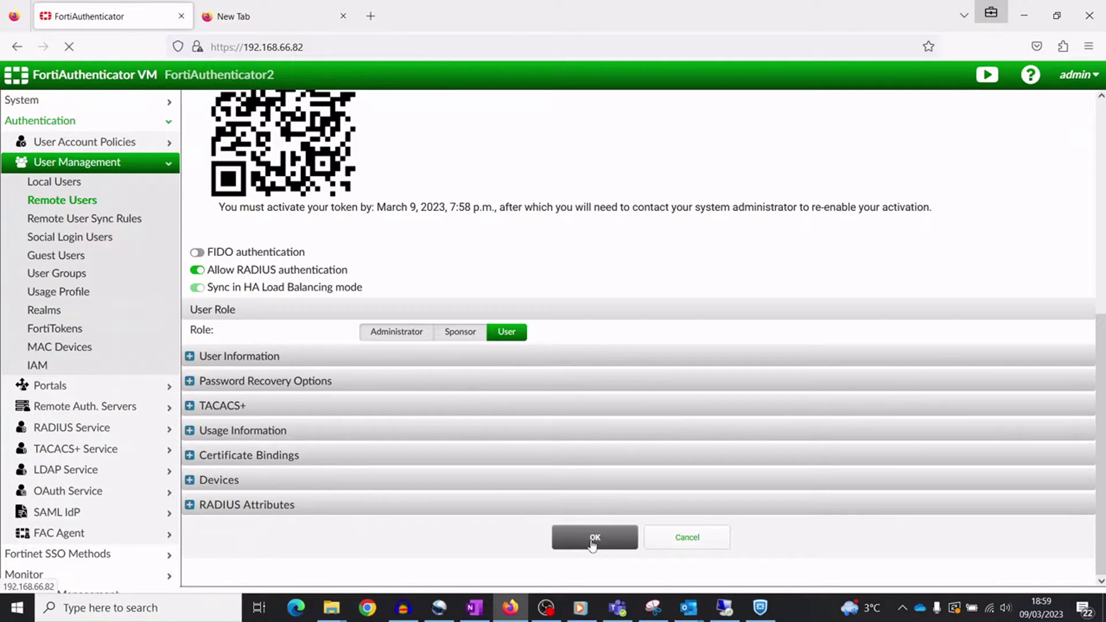
# Reopen Authentication > User Management > FortiTokens to check token 5B1E's status
pyautogui.click(86, 331)
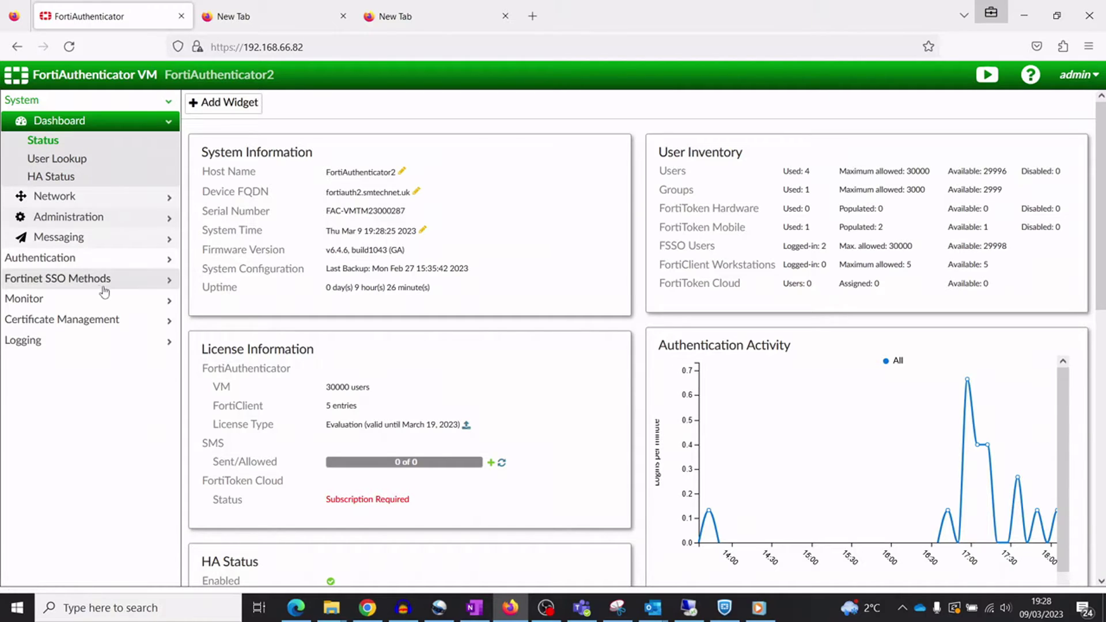
pyautogui.click(70, 259)
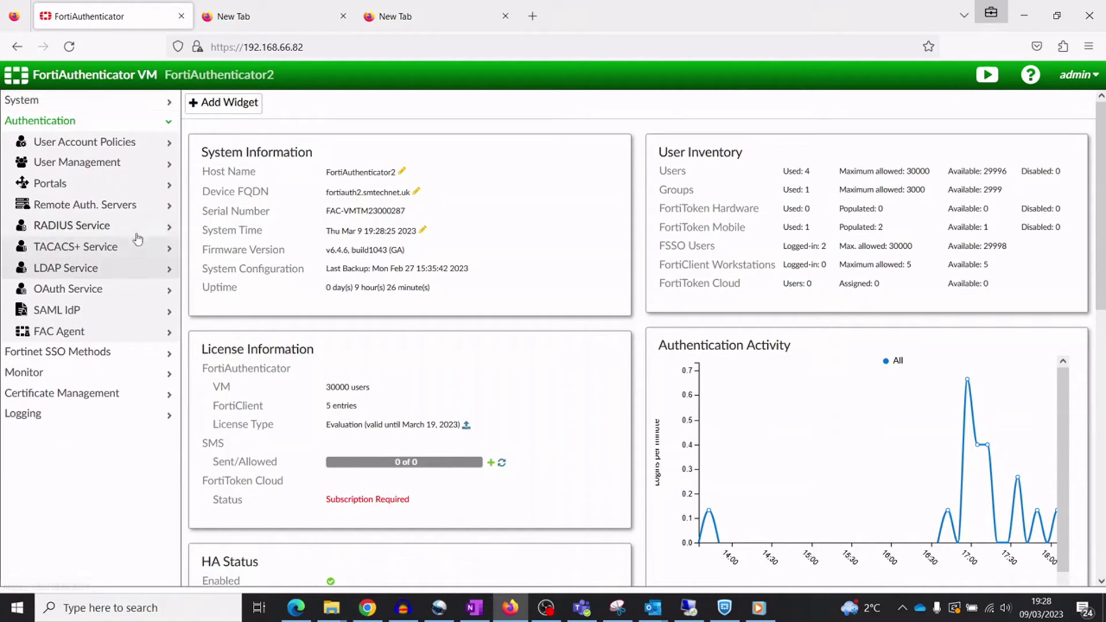
pyautogui.click(79, 167)
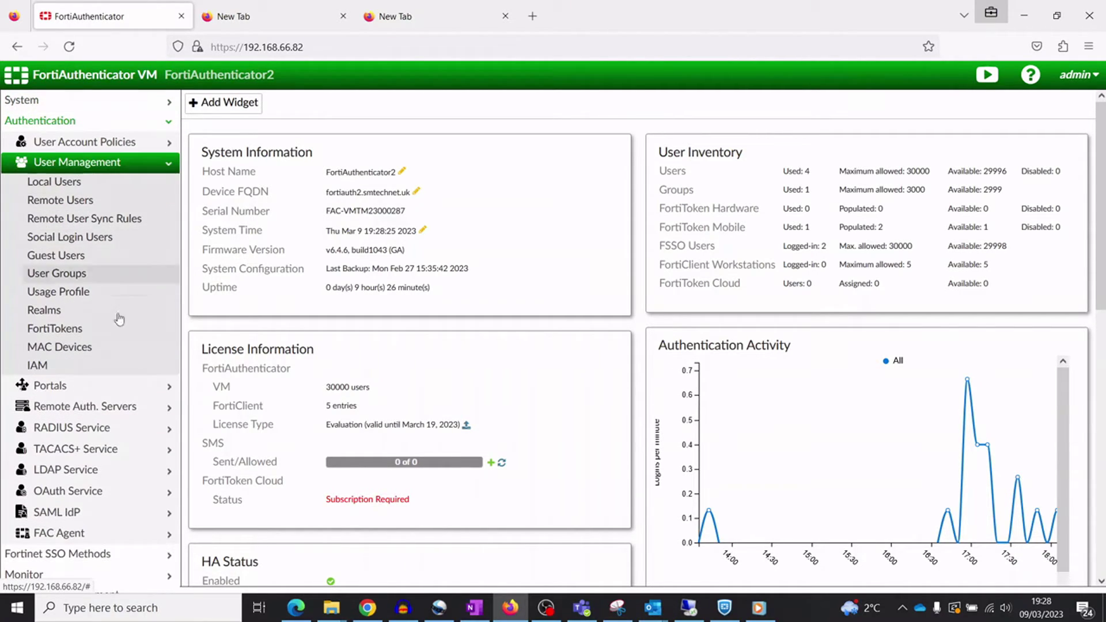
pyautogui.click(66, 334)
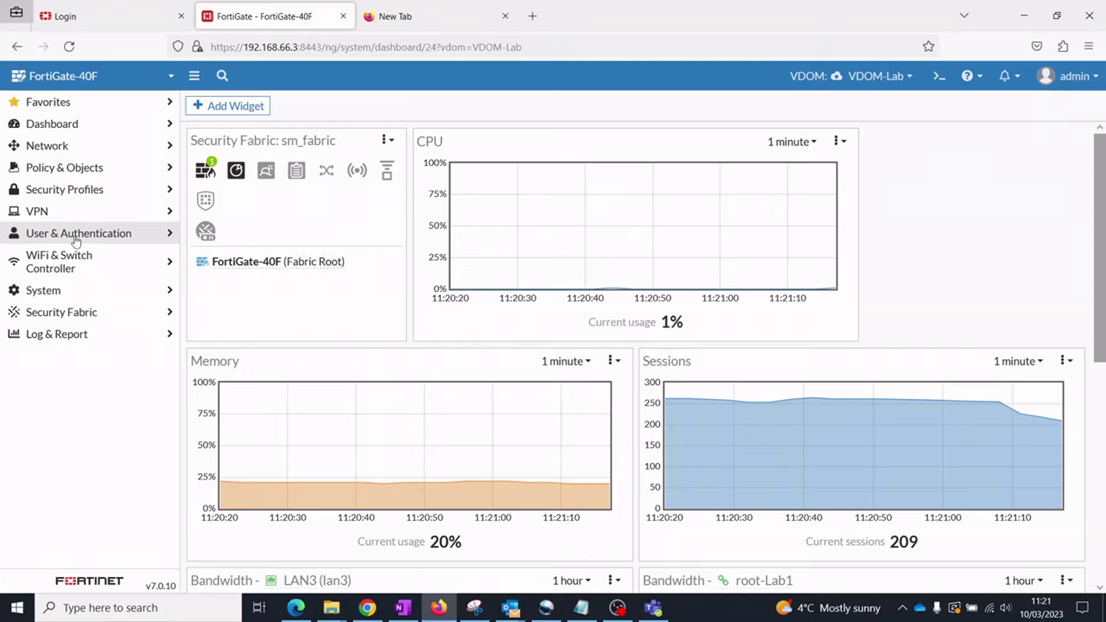
# Add RADIUS server my_radius_server at 192.168.66.82 with its secret, test connectivity, and save
pyautogui.click(75, 238)
pyautogui.click(71, 344)
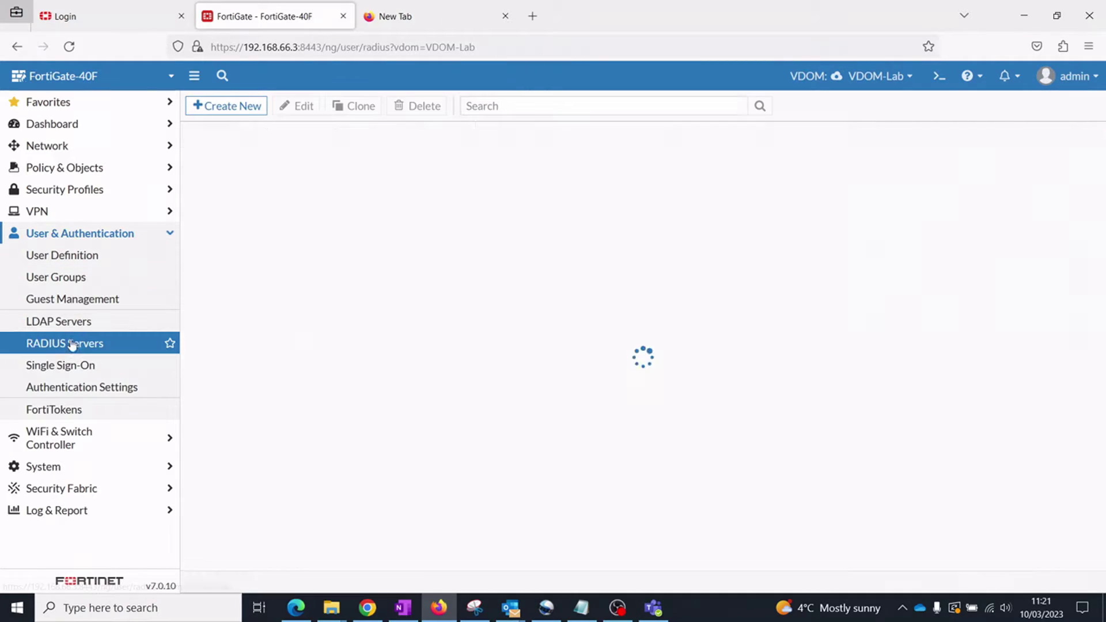
pyautogui.click(239, 106)
pyautogui.click(381, 137)
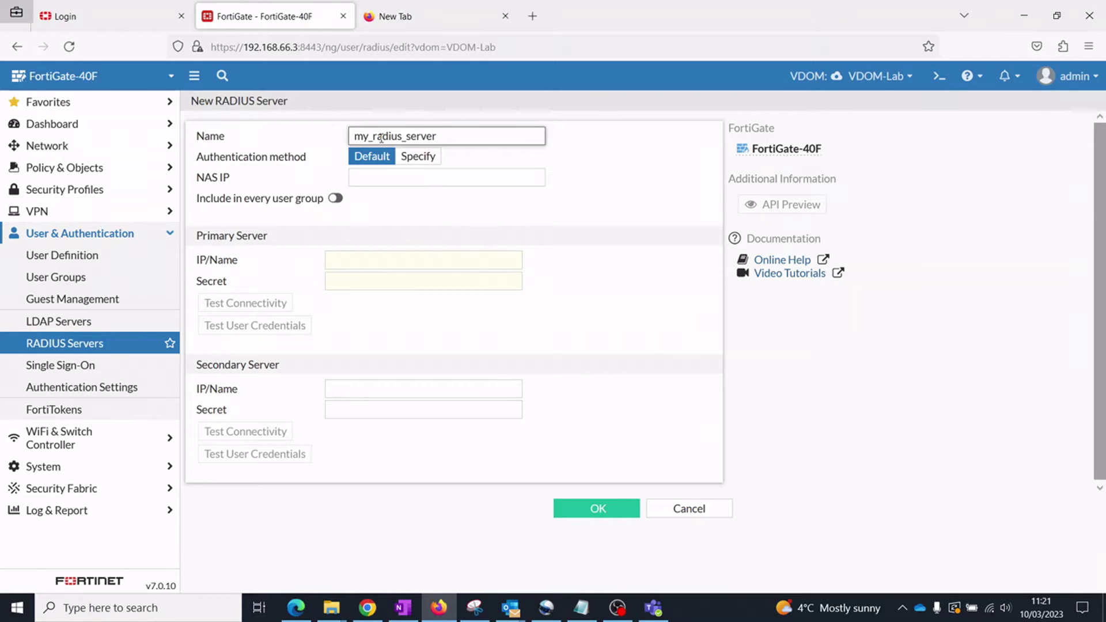
pyautogui.click(349, 267)
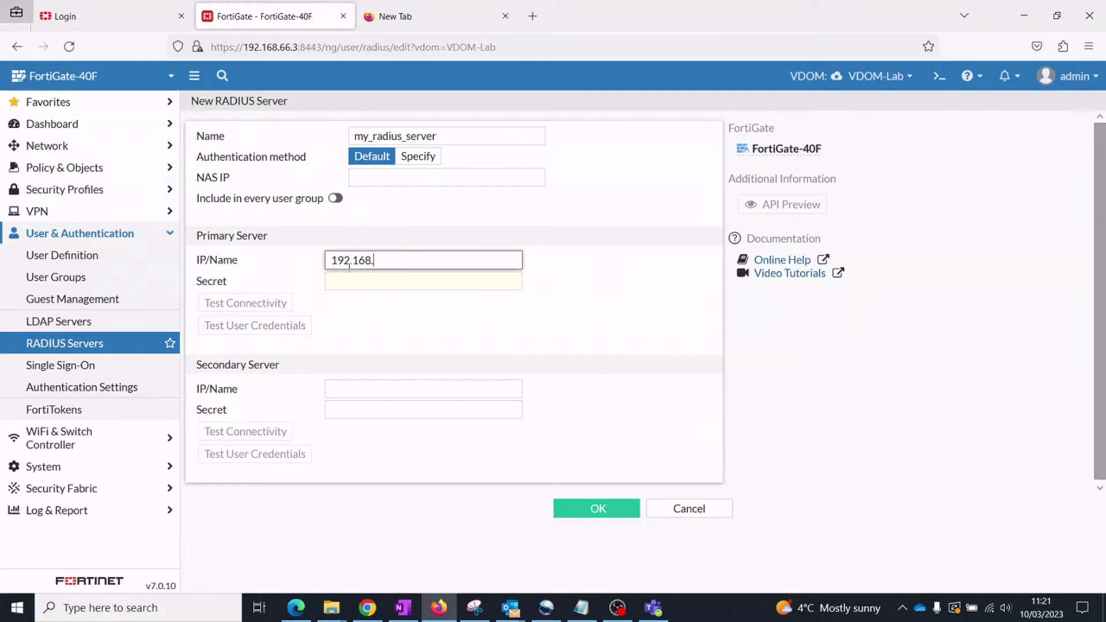
pyautogui.click(333, 282)
pyautogui.write('f')
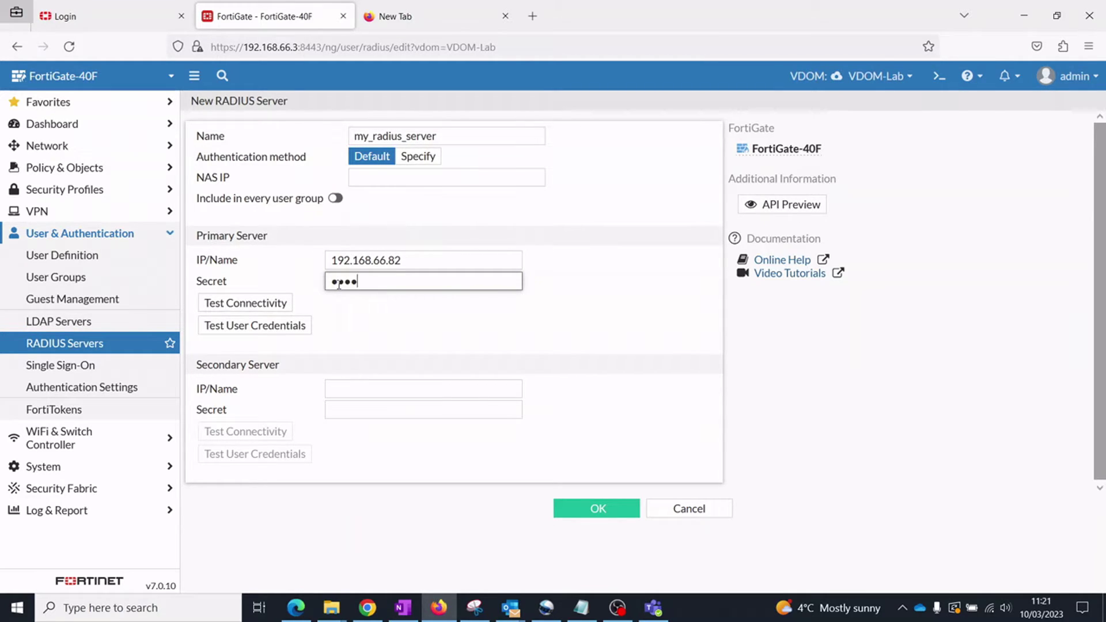
pyautogui.click(268, 303)
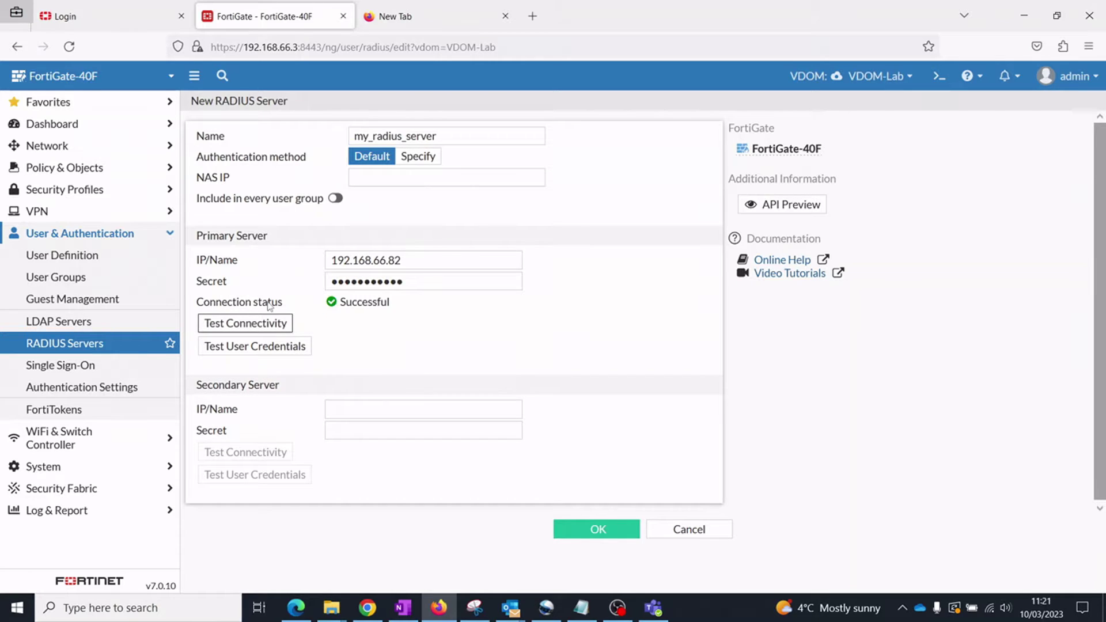
pyautogui.click(593, 529)
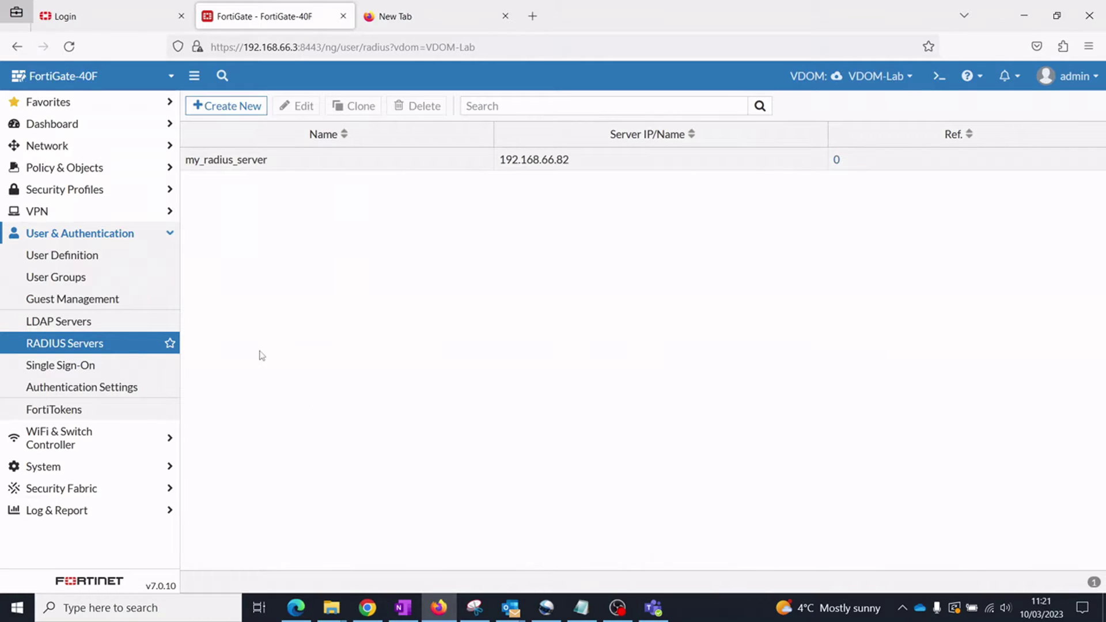
pyautogui.click(92, 275)
# Start a new FortiGate user group named my_radius_user_group
pyautogui.click(230, 106)
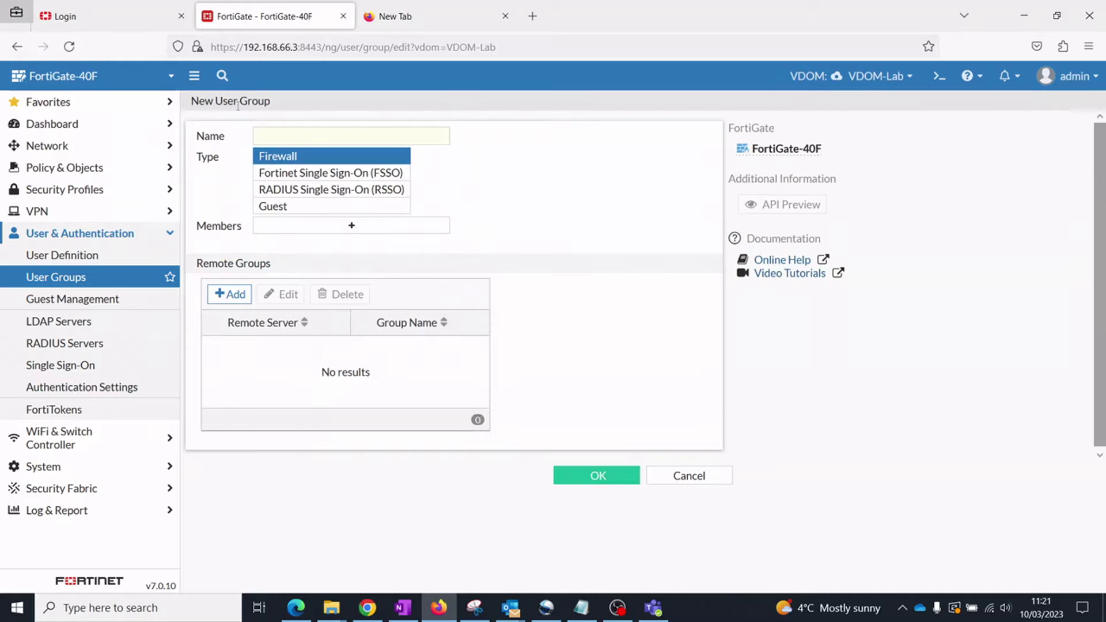
pyautogui.click(288, 138)
pyautogui.write('my_radius_user_group')
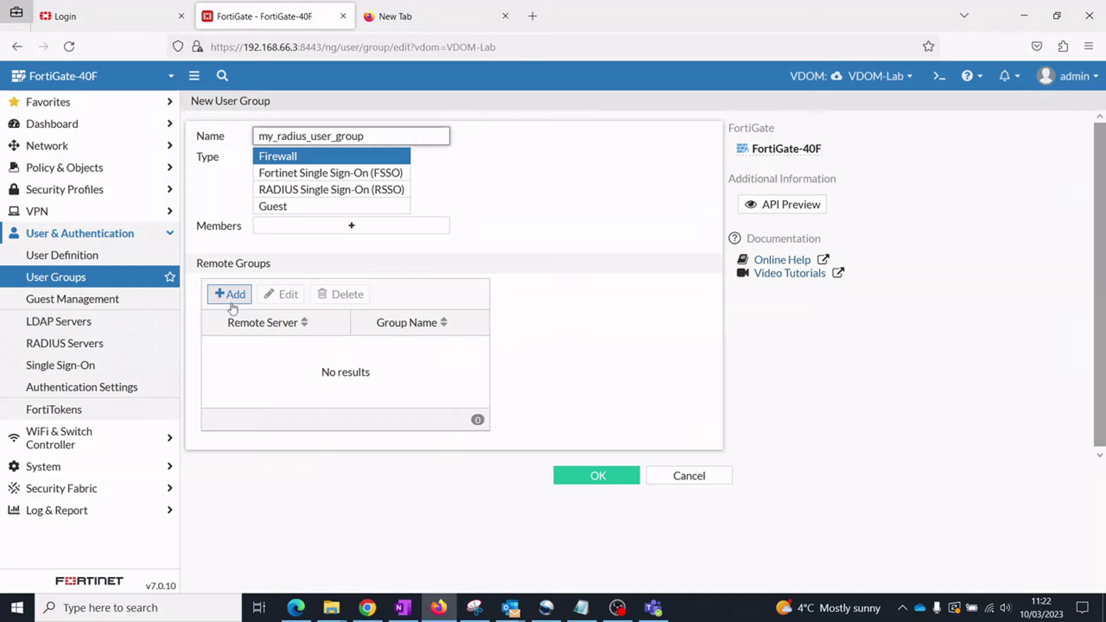
# Add a remote match for group SSLVPN-Users on my_radius_server and save the group
pyautogui.click(229, 294)
pyautogui.click(534, 132)
pyautogui.click(531, 226)
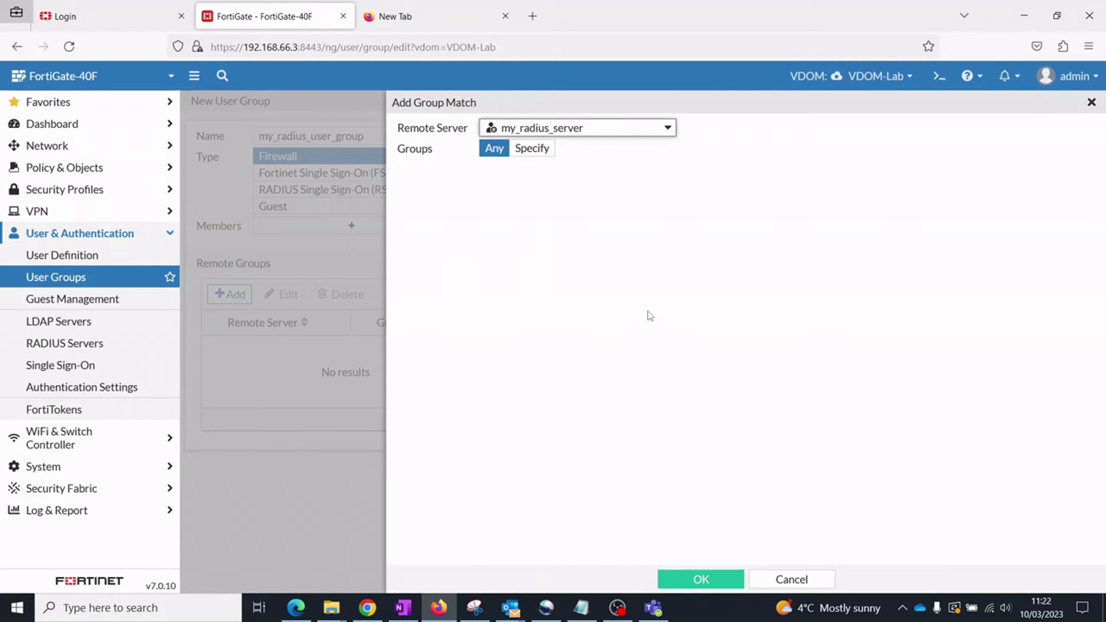
pyautogui.click(531, 149)
pyautogui.click(511, 169)
pyautogui.write('SSLVPN-Users')
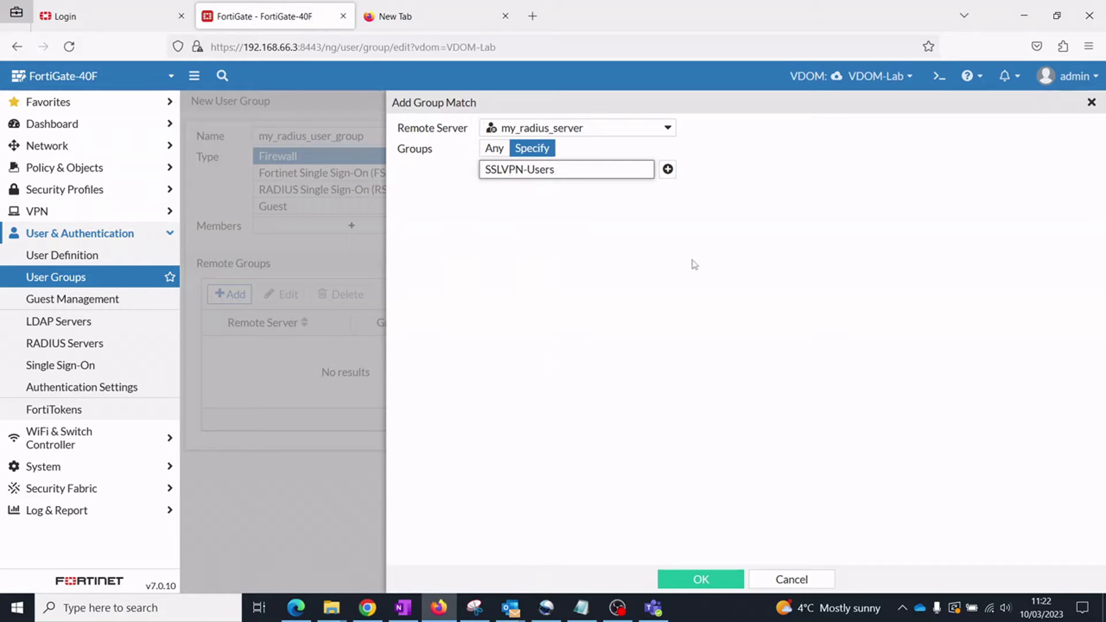
pyautogui.click(695, 583)
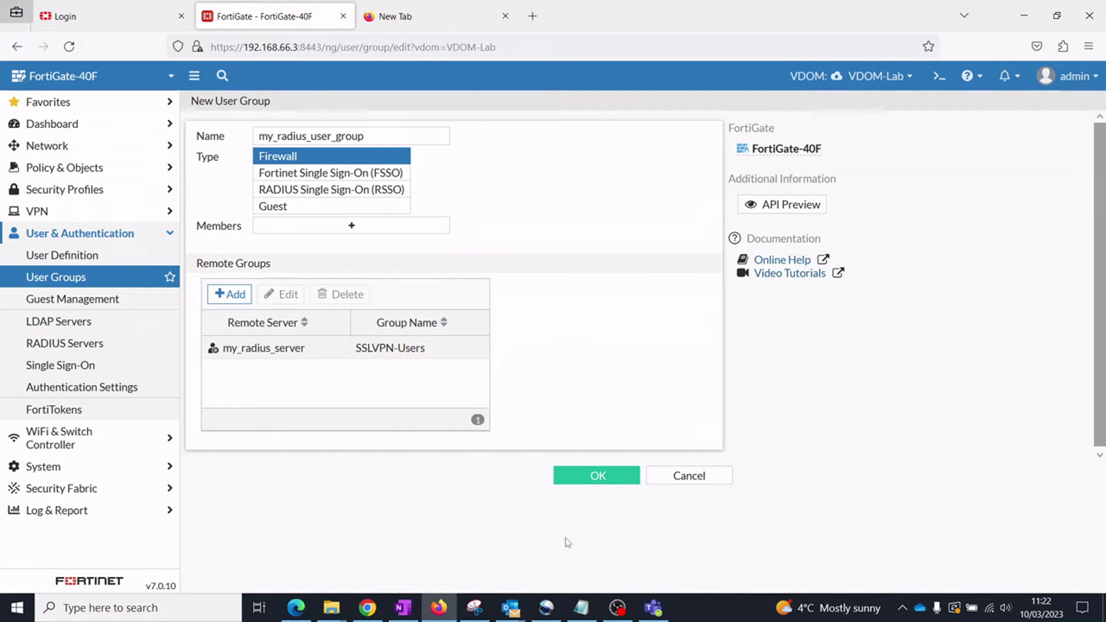
pyautogui.click(598, 476)
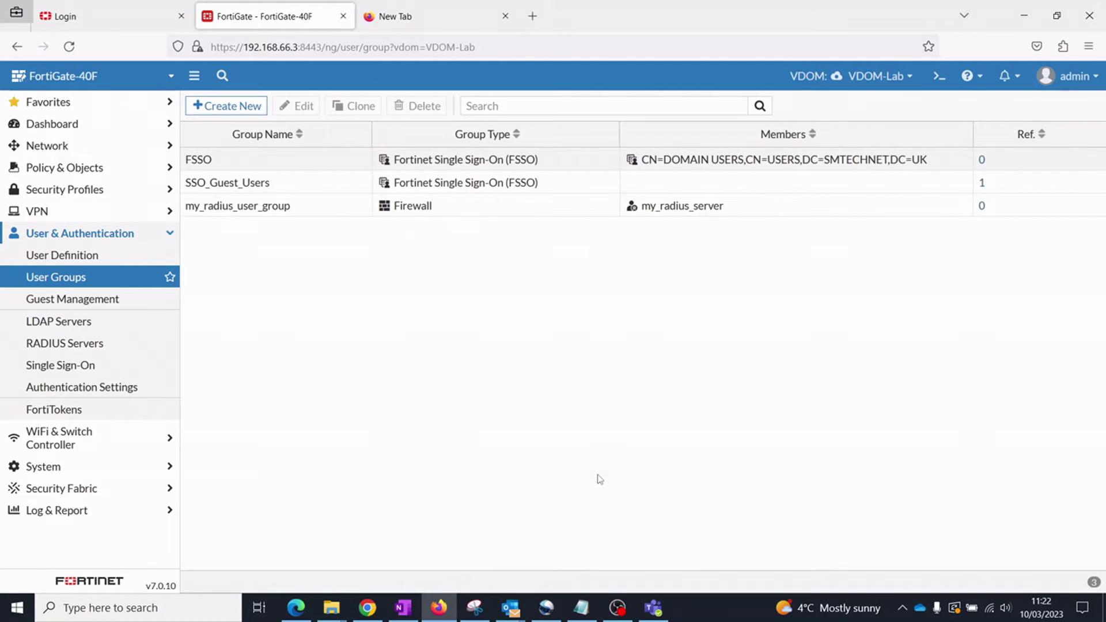
pyautogui.click(90, 240)
# Start a new SSL-VPN portal named my_sslvpn_portal
pyautogui.click(40, 214)
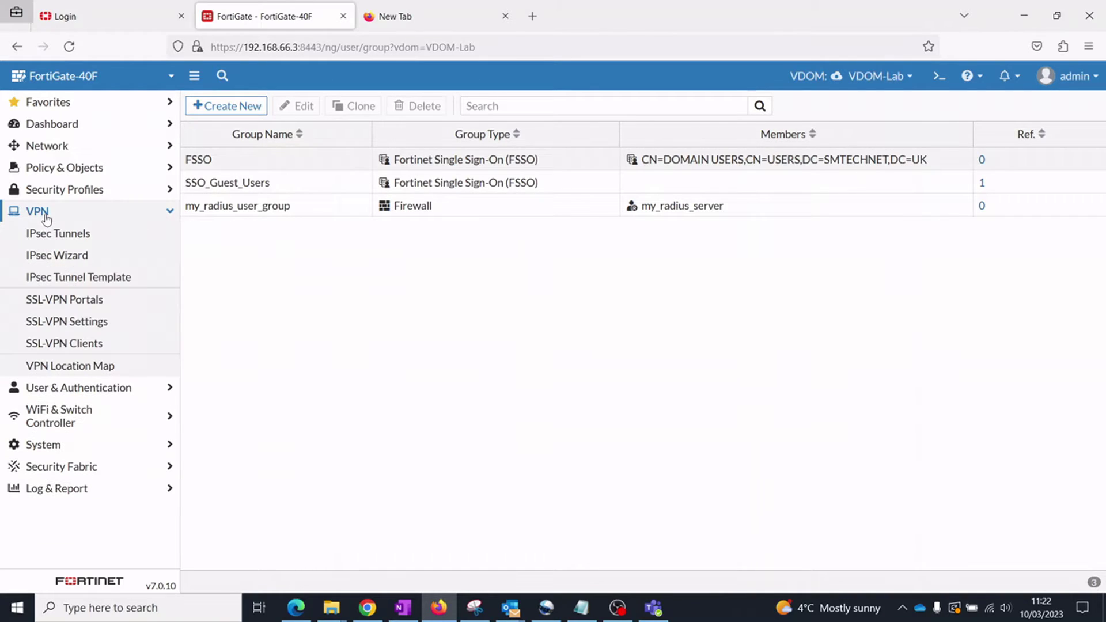
pyautogui.click(96, 301)
pyautogui.click(229, 107)
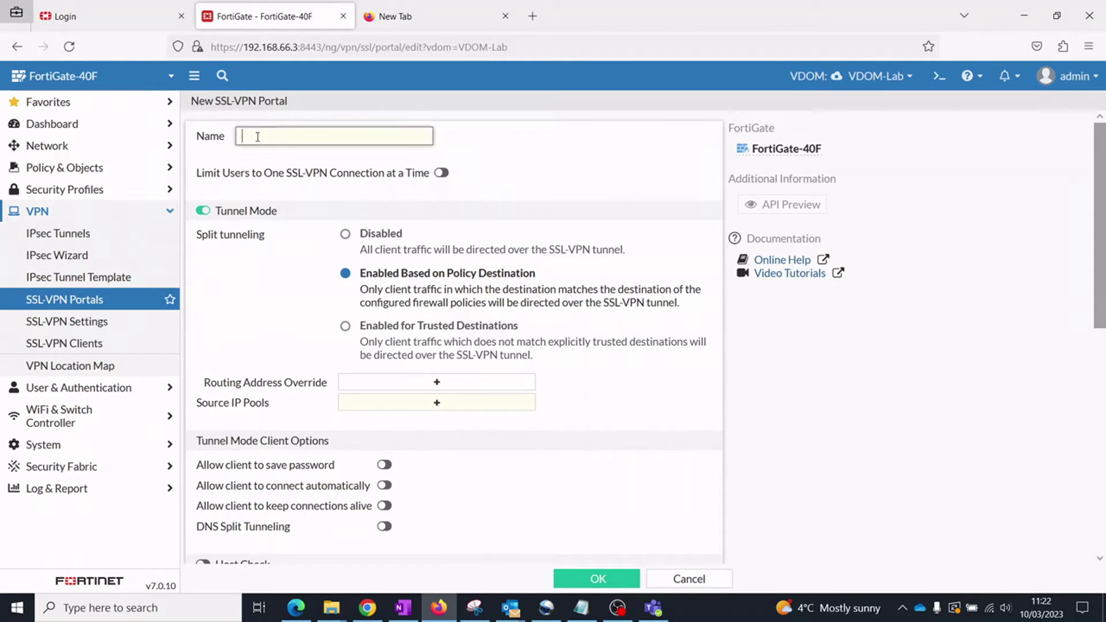
pyautogui.write('my')
# Route external_lan, internal_lan and lan3 address, with SSLVPN_address as the client IP pool
pyautogui.click(436, 382)
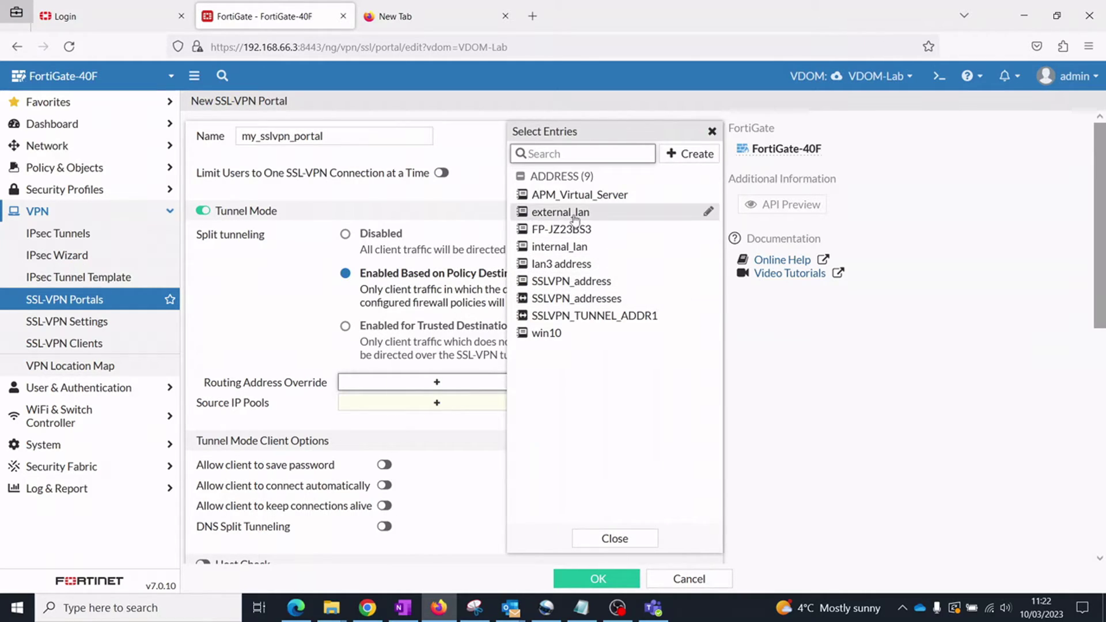
pyautogui.click(574, 213)
pyautogui.click(561, 246)
pyautogui.click(561, 263)
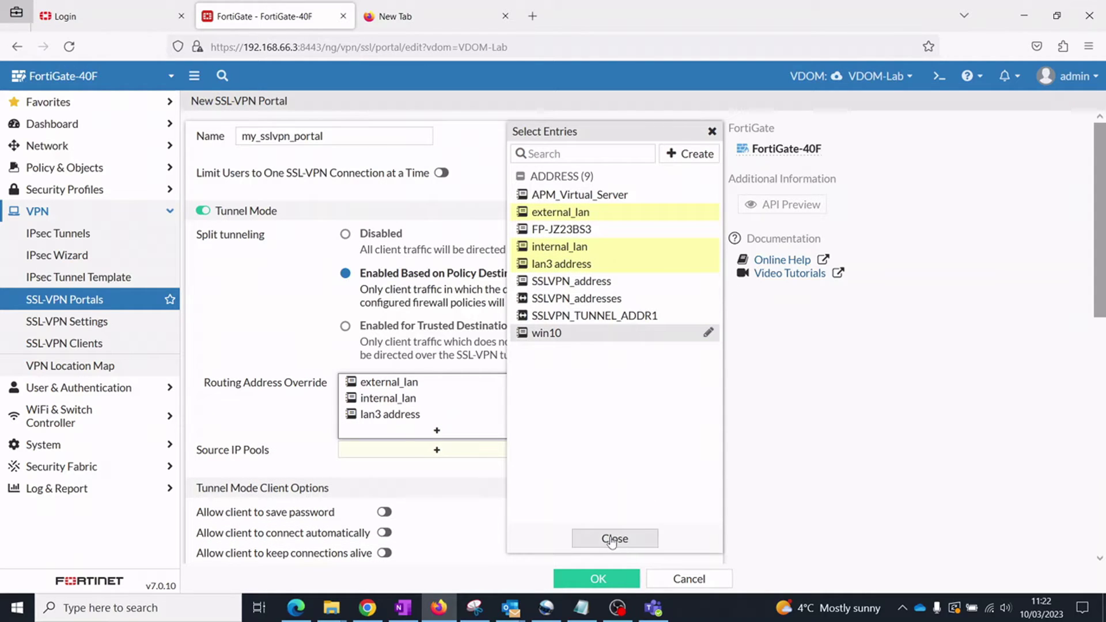
pyautogui.click(612, 540)
pyautogui.click(436, 452)
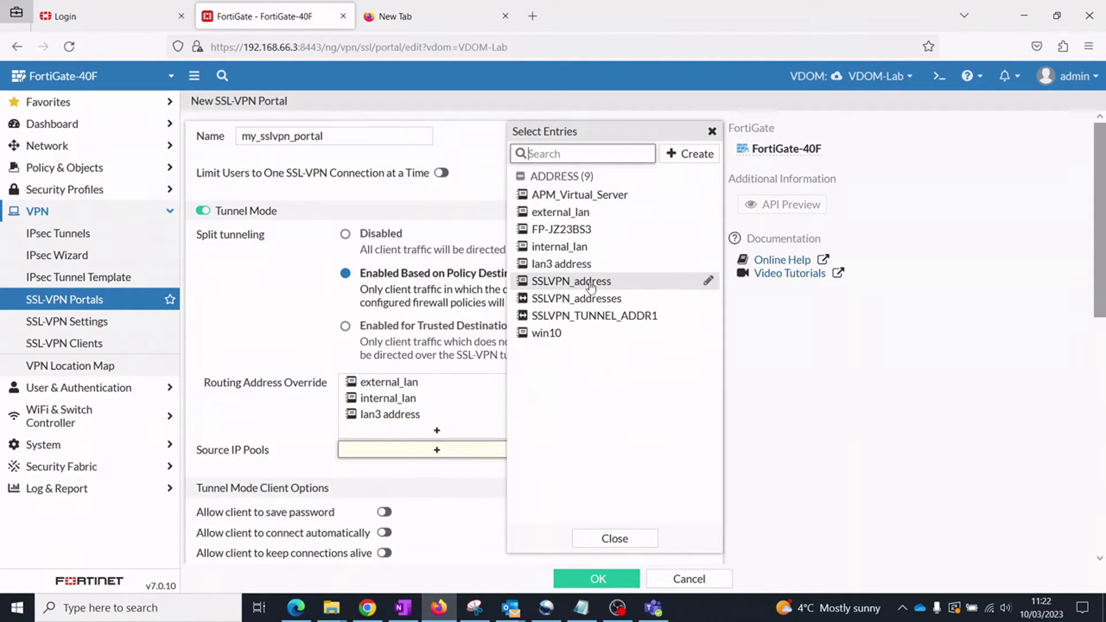
pyautogui.click(576, 281)
pyautogui.click(613, 539)
# Enable password saving, auto-connect and keep-alive, then save the portal
pyautogui.scroll(-3, 611, 524)
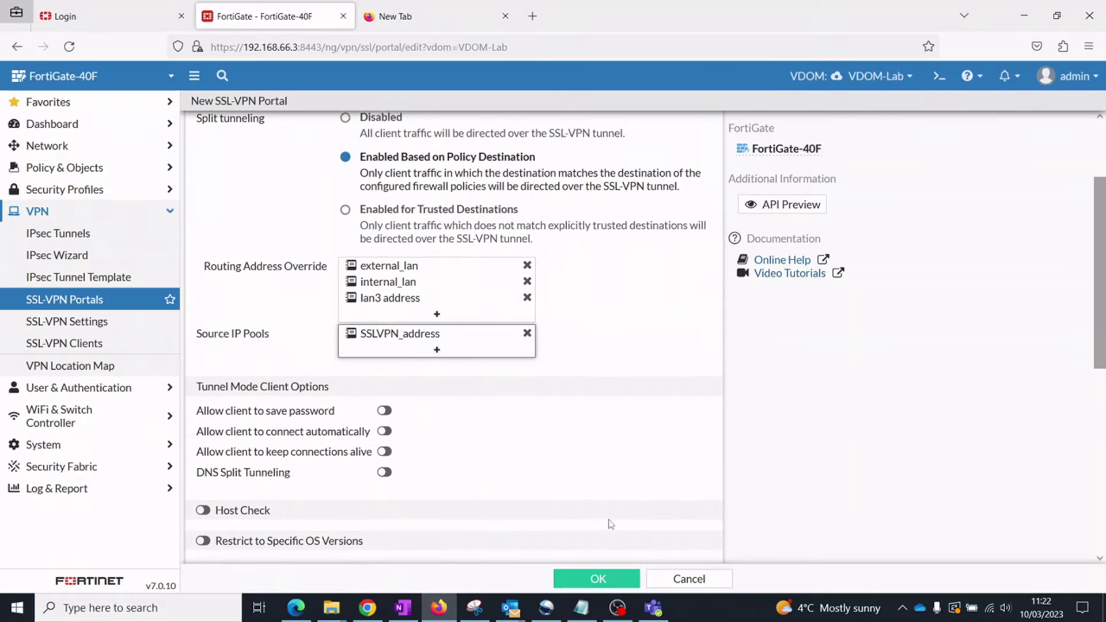
pyautogui.click(383, 334)
pyautogui.click(383, 354)
pyautogui.click(384, 375)
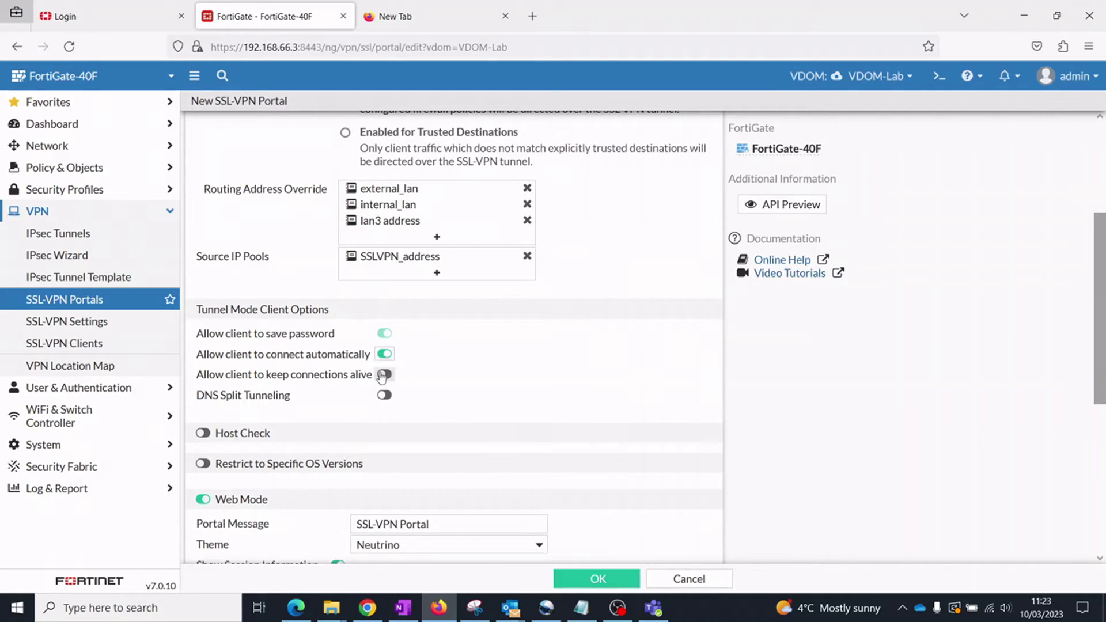
pyautogui.scroll(-5, 530, 412)
pyautogui.scroll(-2, 531, 411)
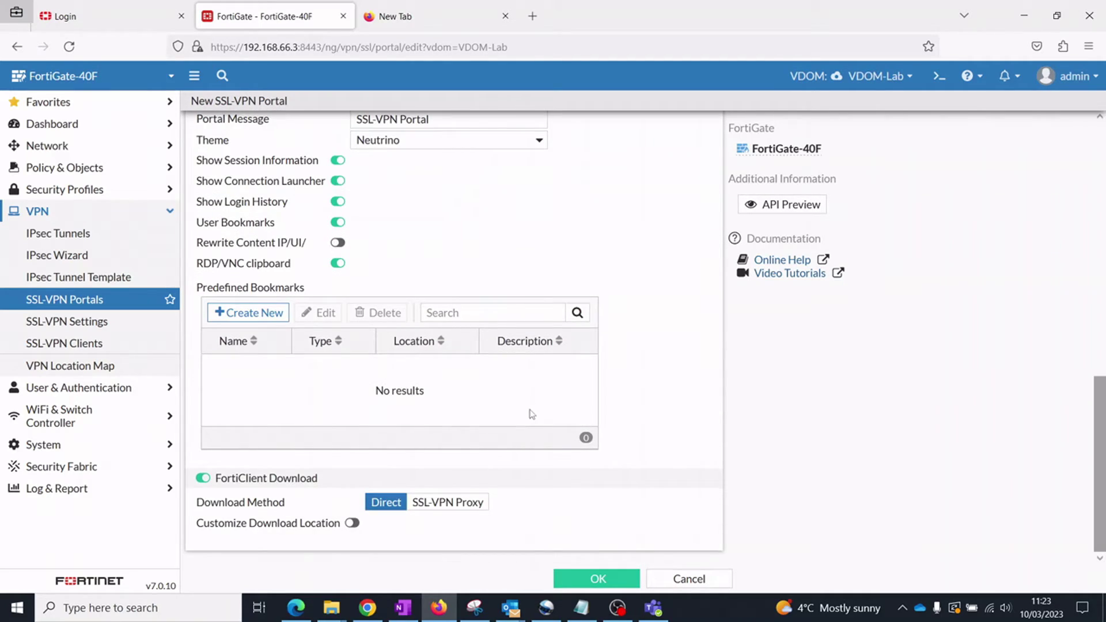
pyautogui.click(593, 580)
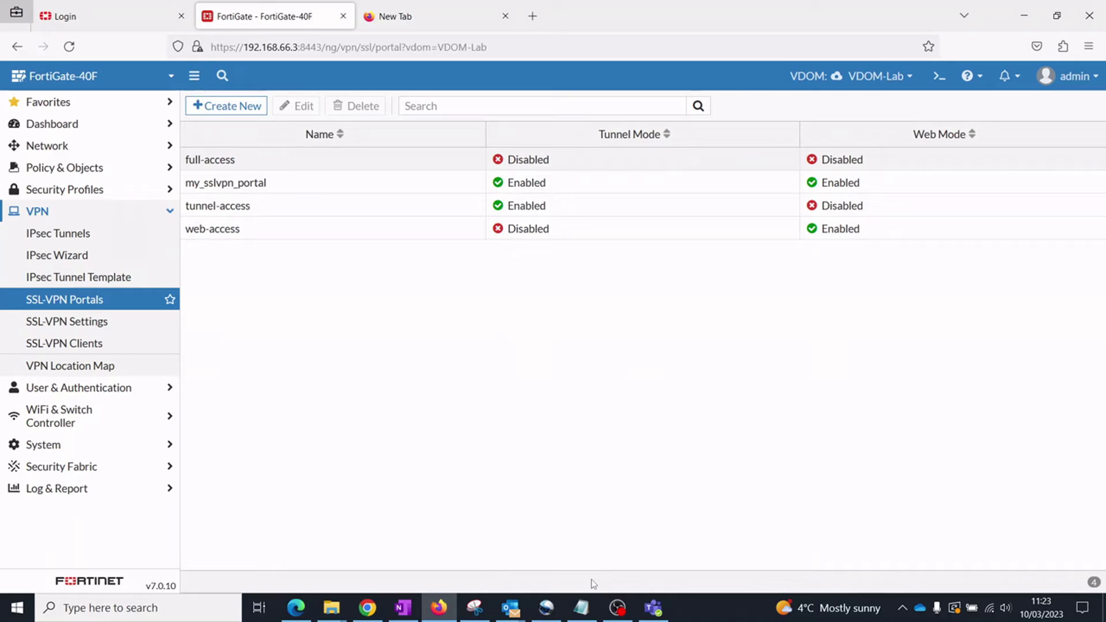
# Add a mapping of my_radius_user_group to portal my_sslvpn_portal and apply the SSL-VPN settings
pyautogui.click(104, 323)
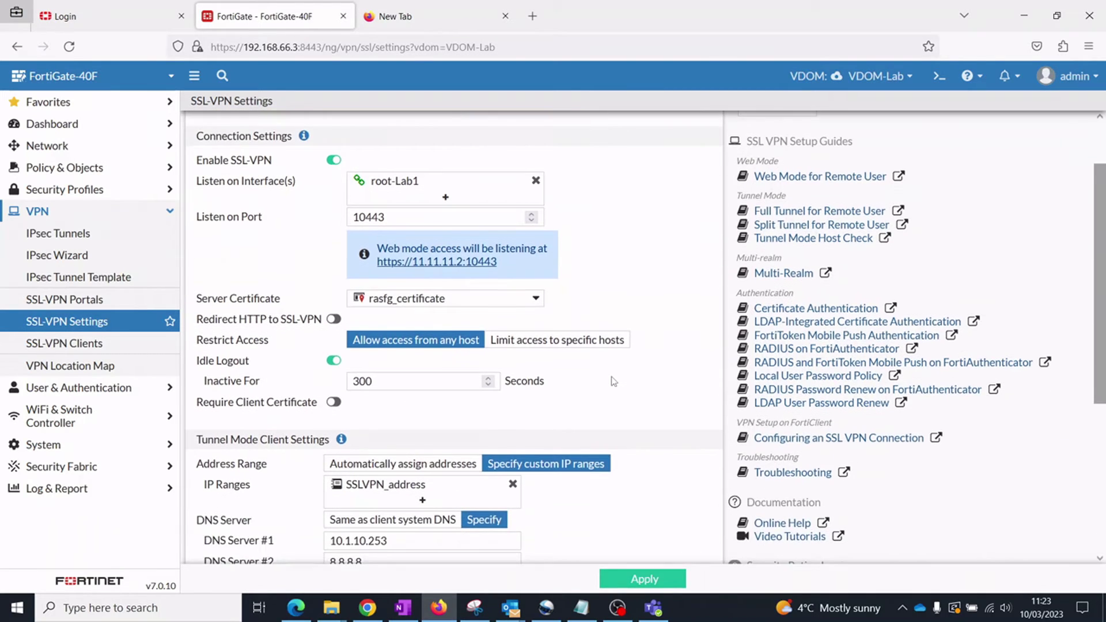
pyautogui.scroll(-5, 613, 381)
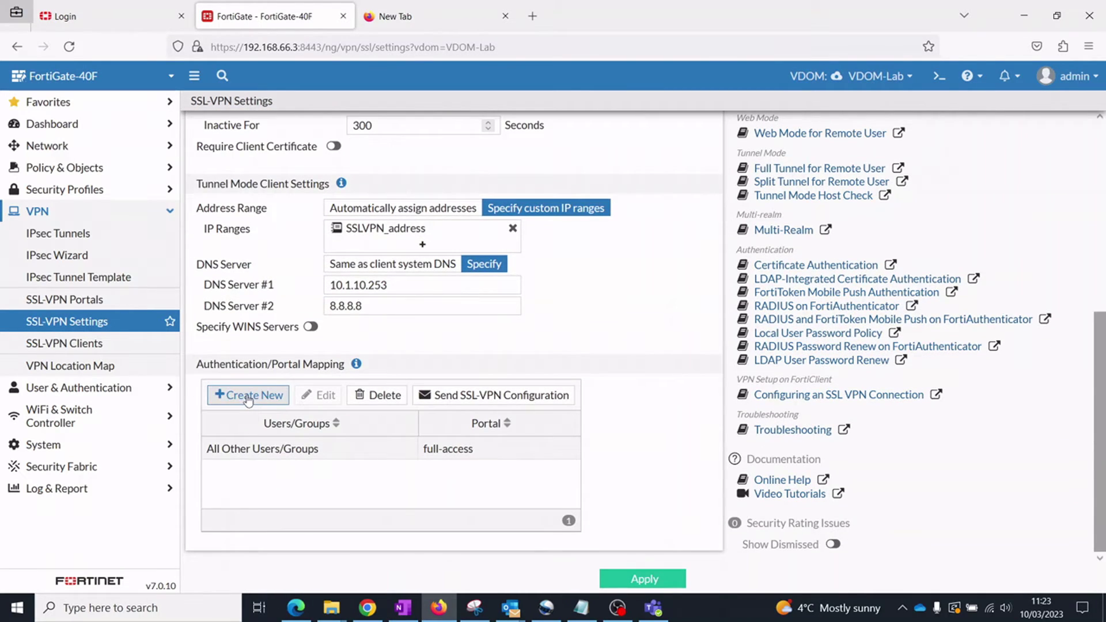
pyautogui.click(248, 398)
pyautogui.click(576, 145)
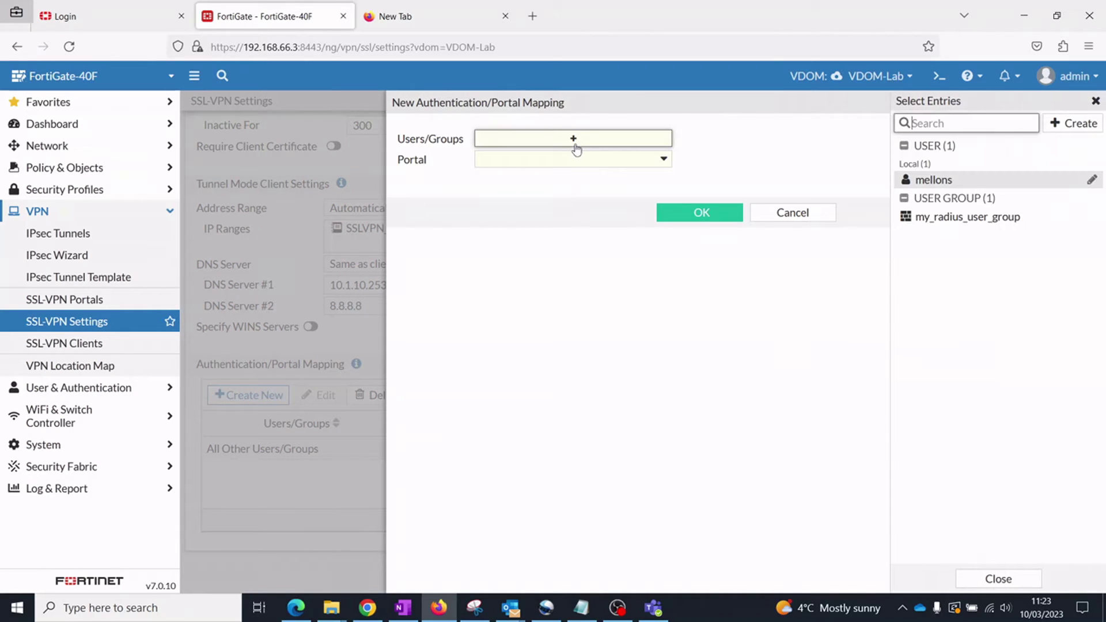
pyautogui.click(951, 218)
pyautogui.click(664, 175)
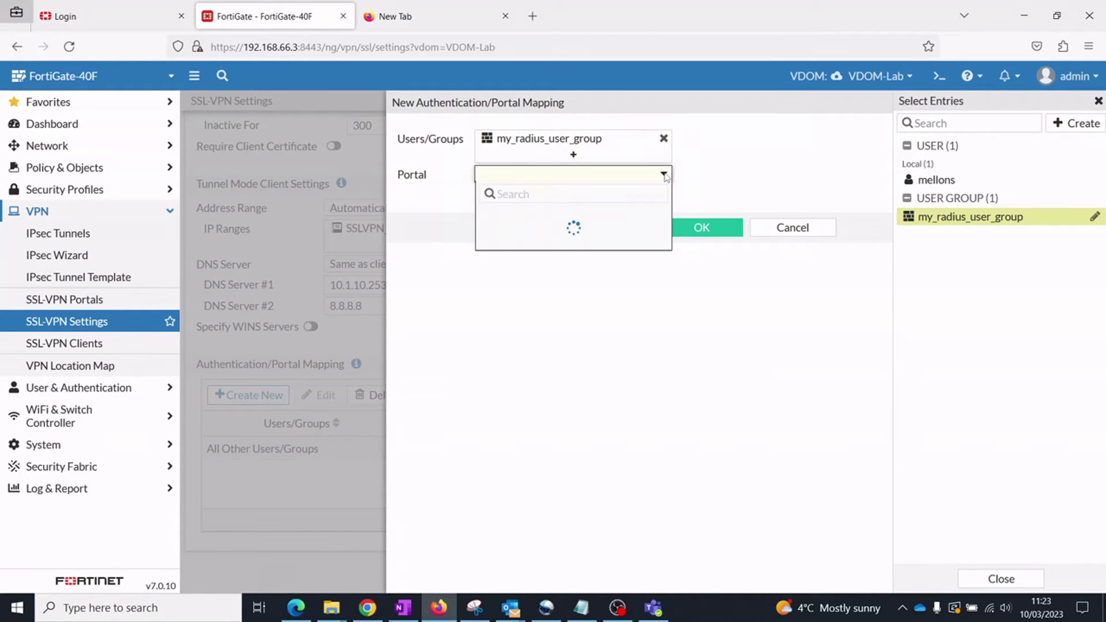
pyautogui.click(575, 229)
pyautogui.click(703, 230)
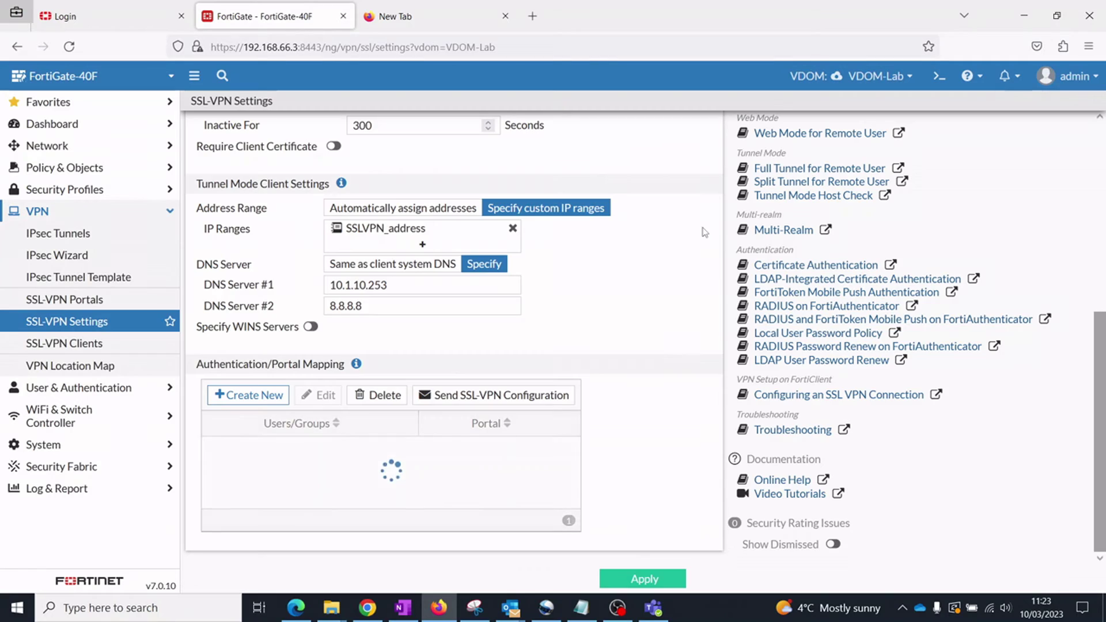
pyautogui.click(642, 580)
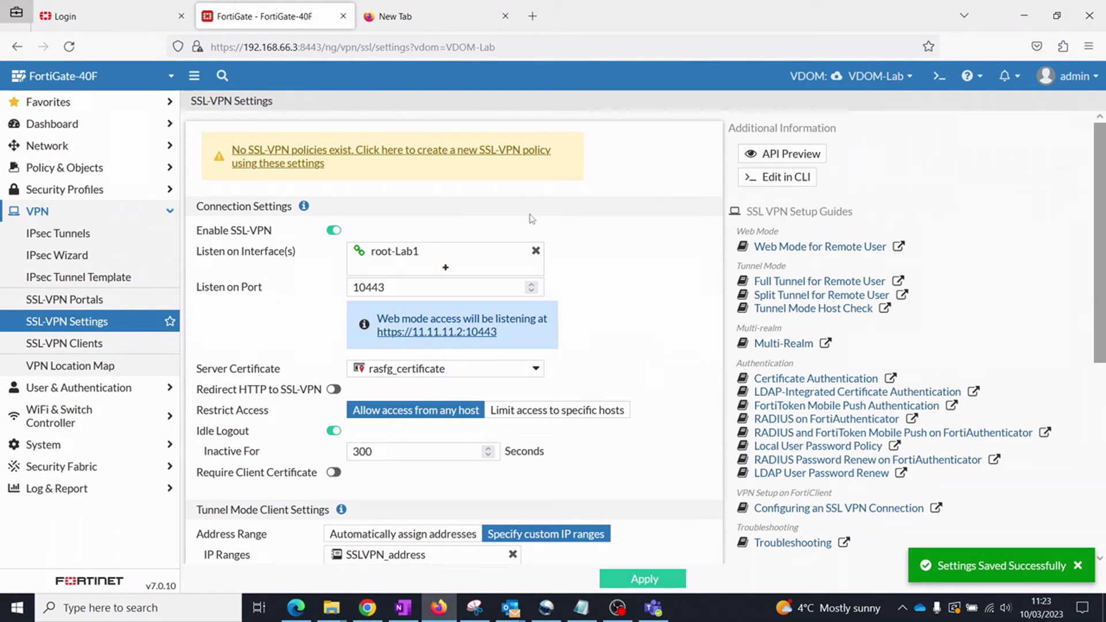
# Start policy sslvpn-to-lab with outgoing interface LAN3 and source address all
pyautogui.click(381, 153)
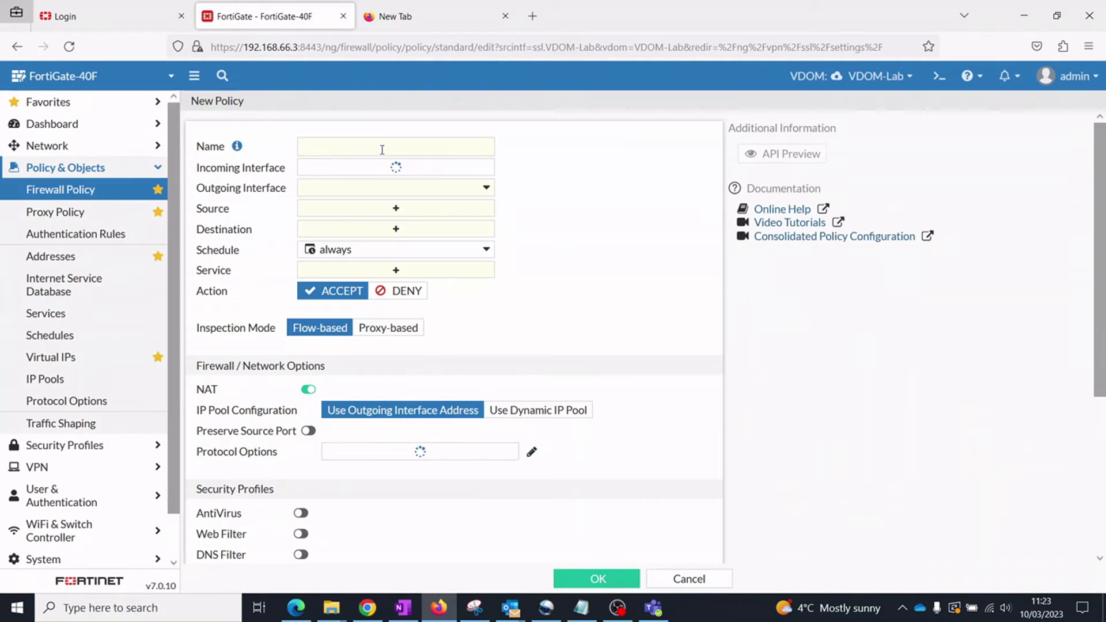
pyautogui.click(325, 147)
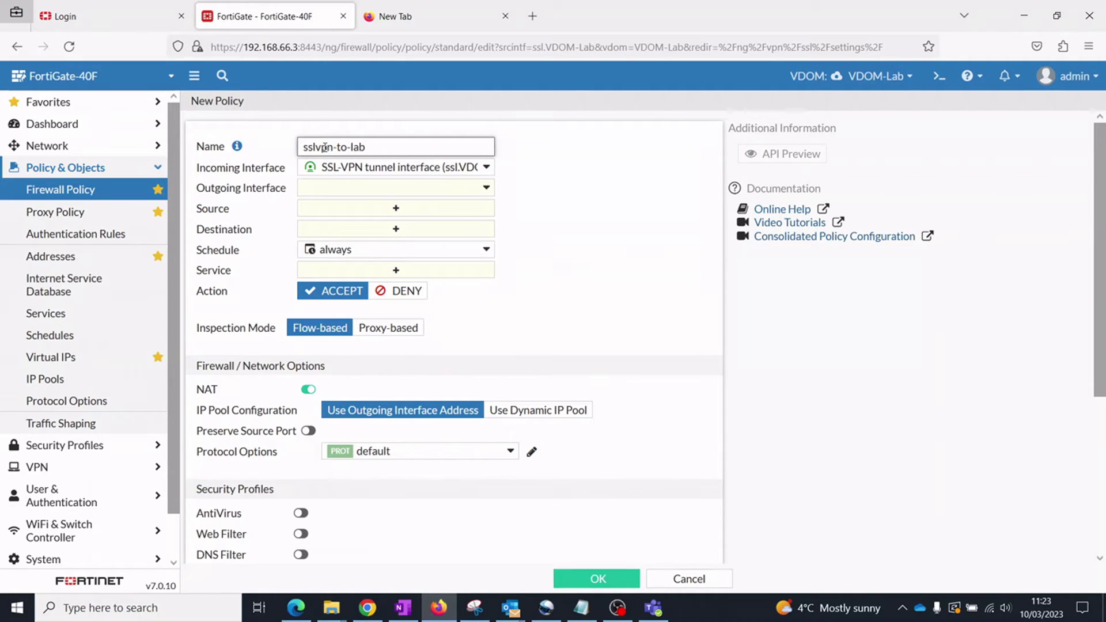
pyautogui.click(486, 188)
pyautogui.click(420, 245)
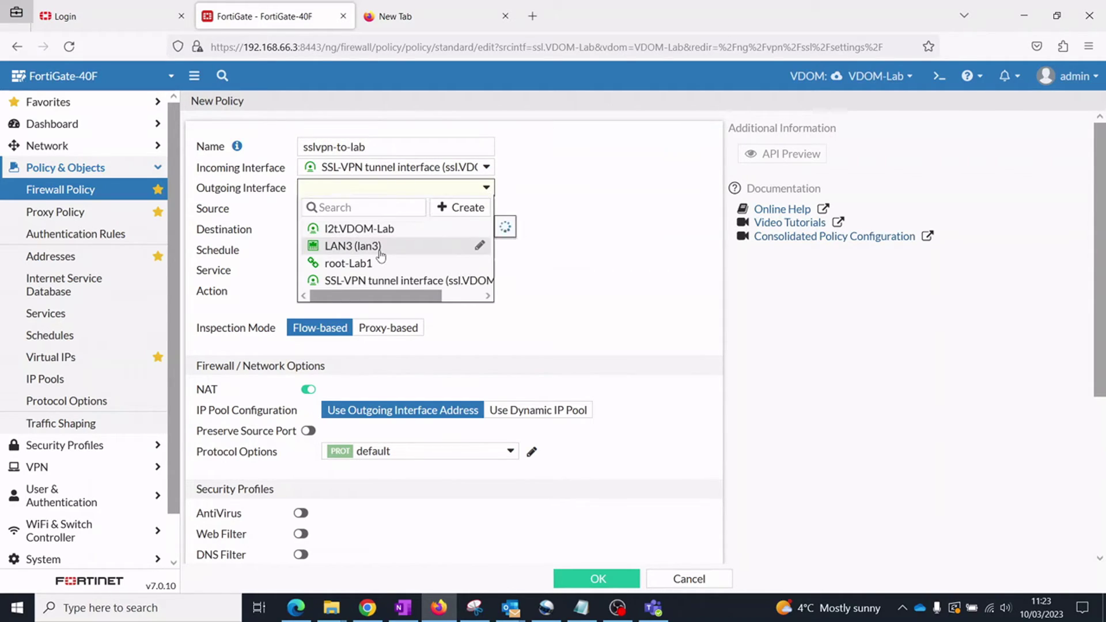
pyautogui.click(399, 212)
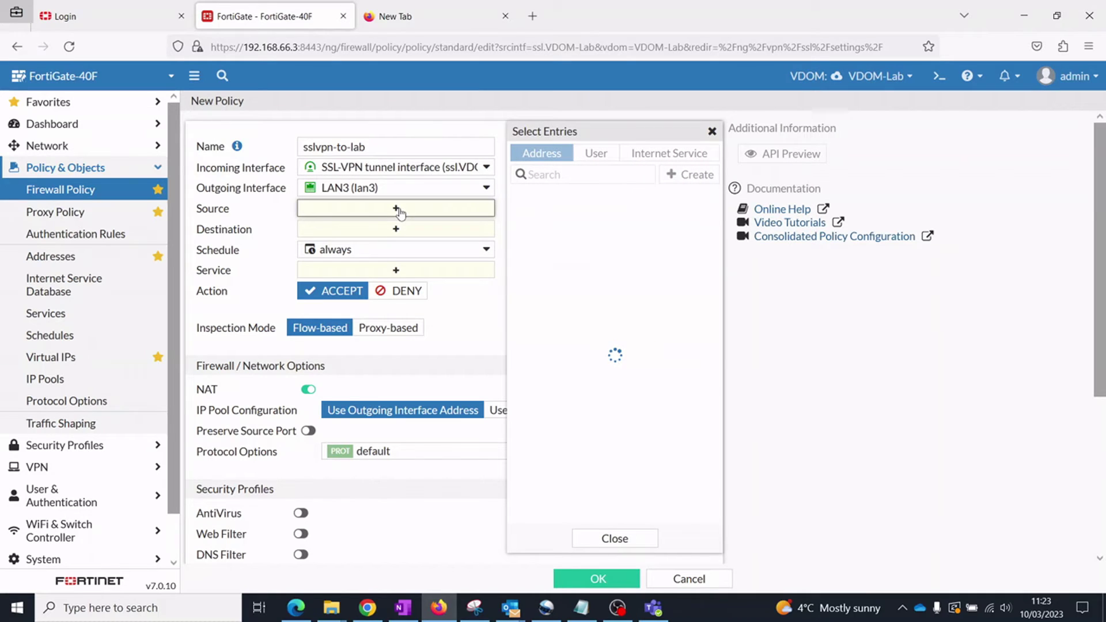
pyautogui.click(540, 214)
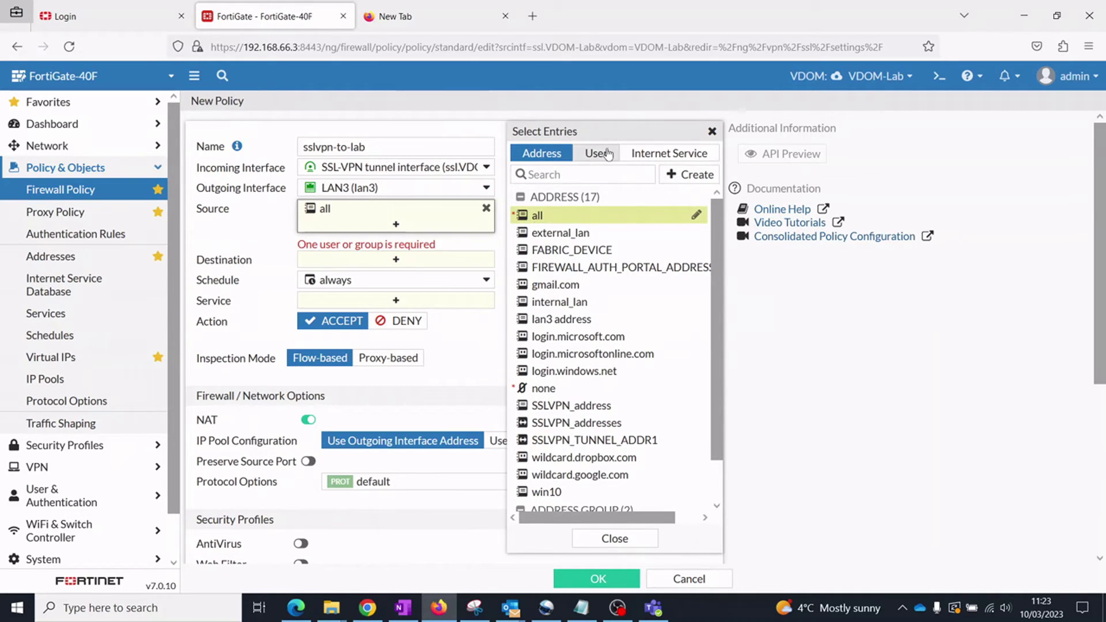
# Add my_radius_user_group as source, lan3 address as destination and service ALL
pyautogui.click(605, 156)
pyautogui.click(605, 285)
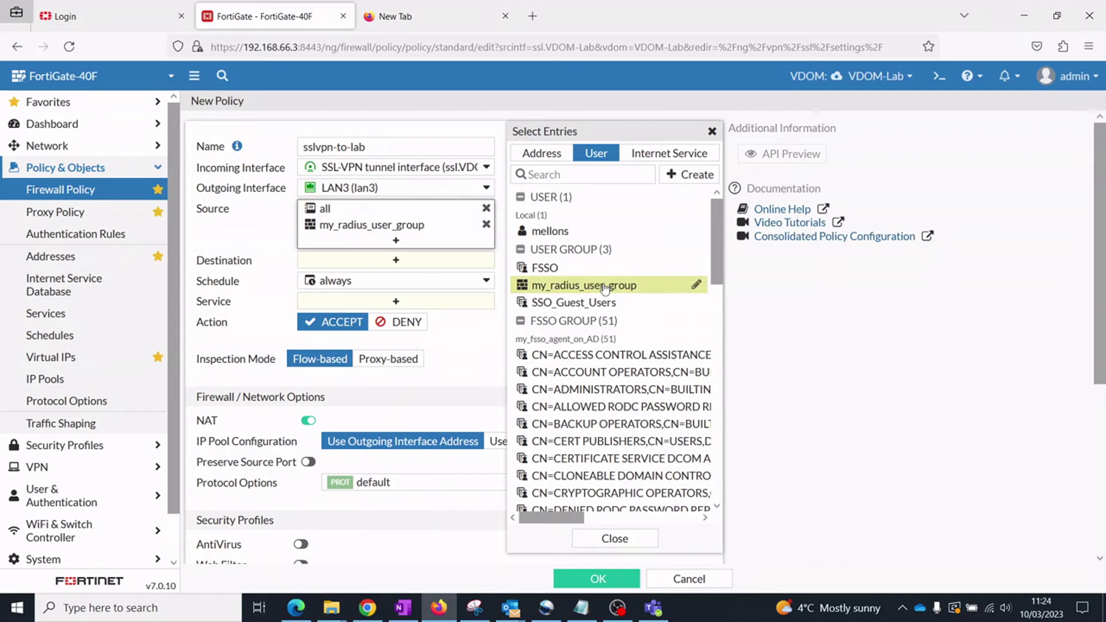
pyautogui.click(397, 262)
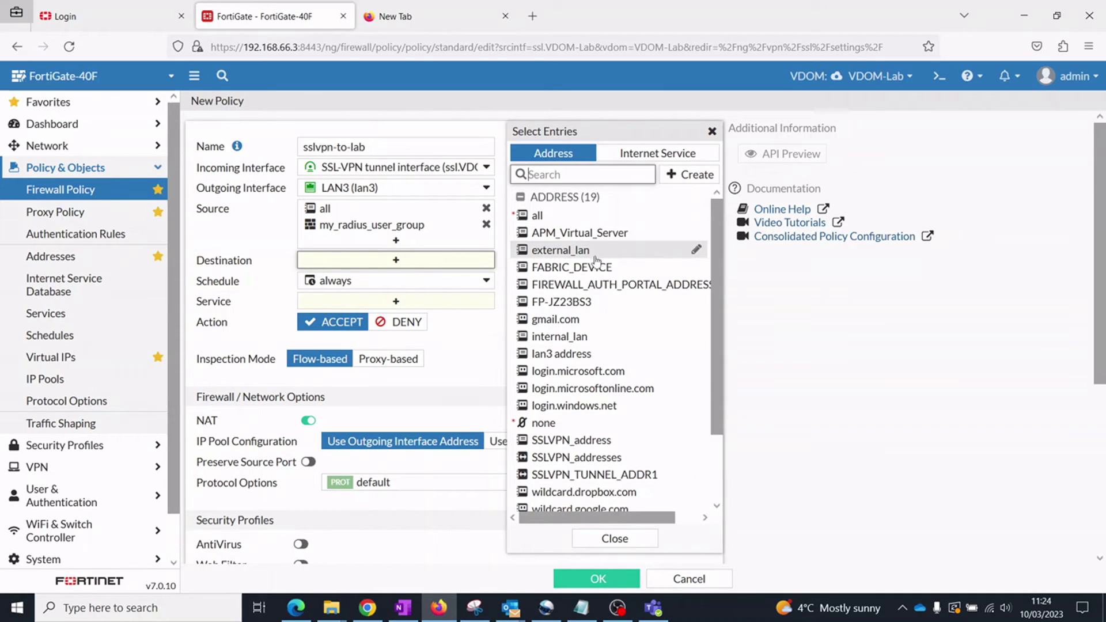
pyautogui.click(570, 354)
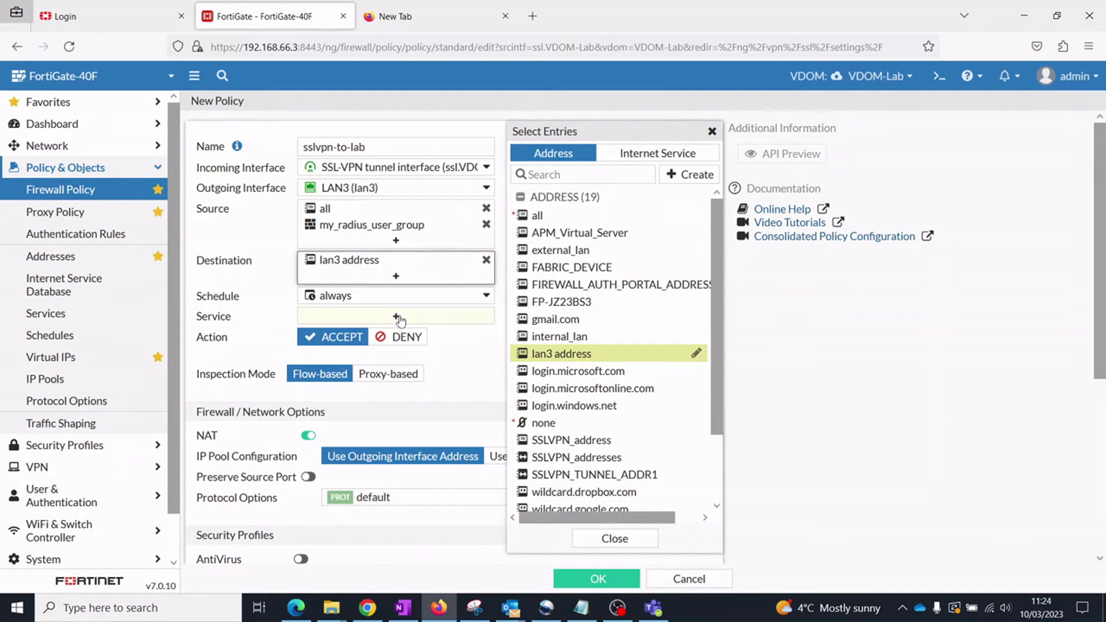
pyautogui.click(398, 317)
pyautogui.click(536, 212)
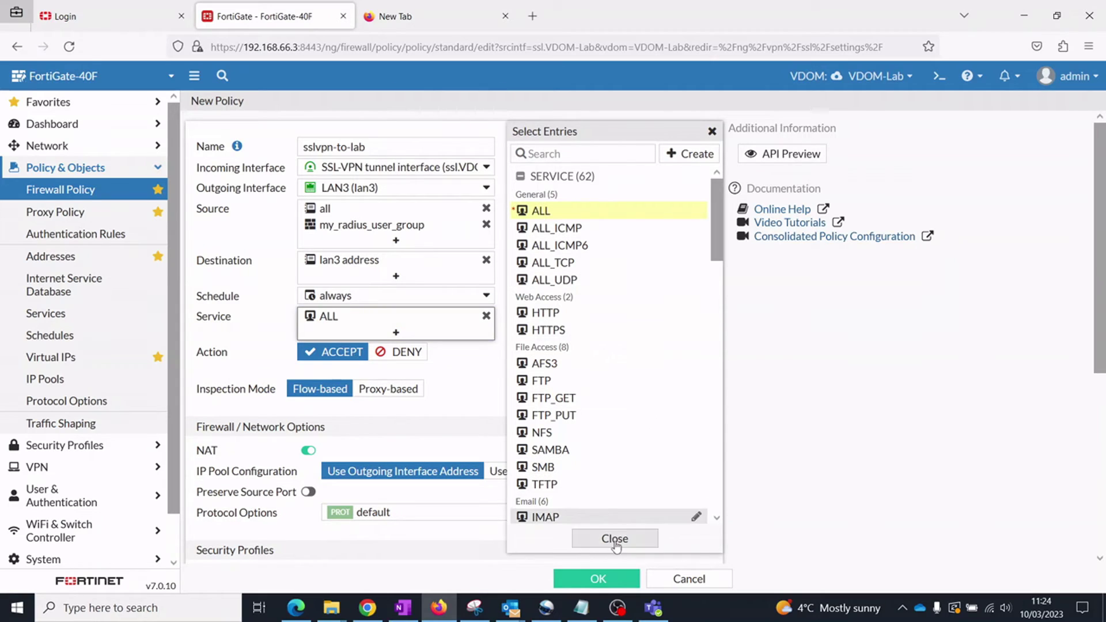
pyautogui.click(614, 538)
# Enable AntiVirus, Application Control and IPS, save the policy and reapply SSL-VPN settings
pyautogui.scroll(-4, 602, 402)
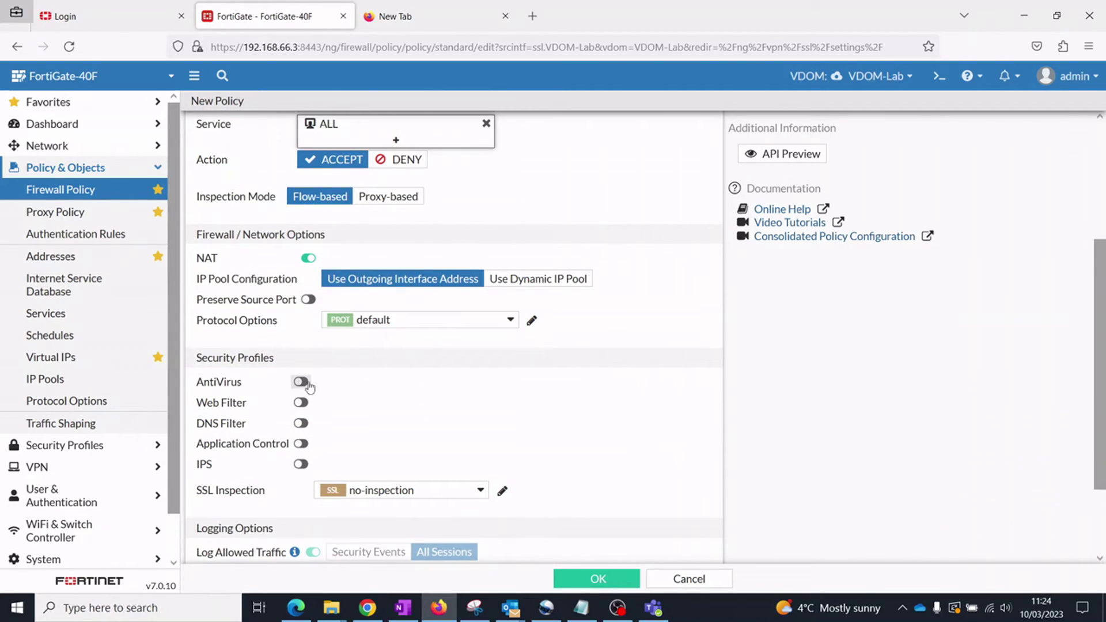
pyautogui.click(301, 381)
pyautogui.click(301, 443)
pyautogui.click(301, 464)
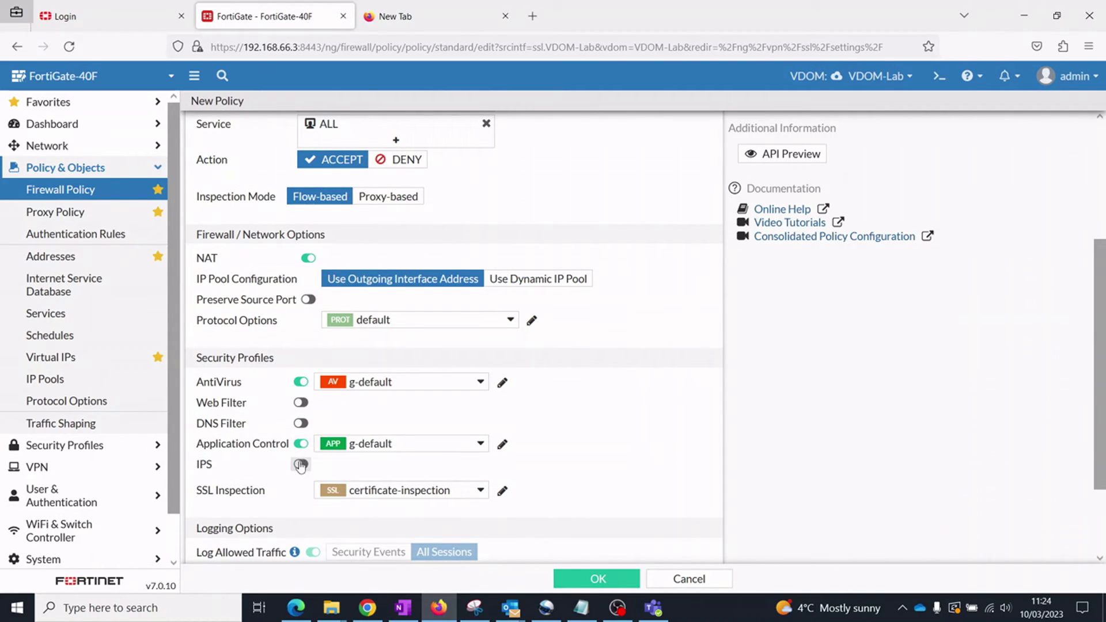
pyautogui.scroll(-3, 623, 484)
pyautogui.click(587, 576)
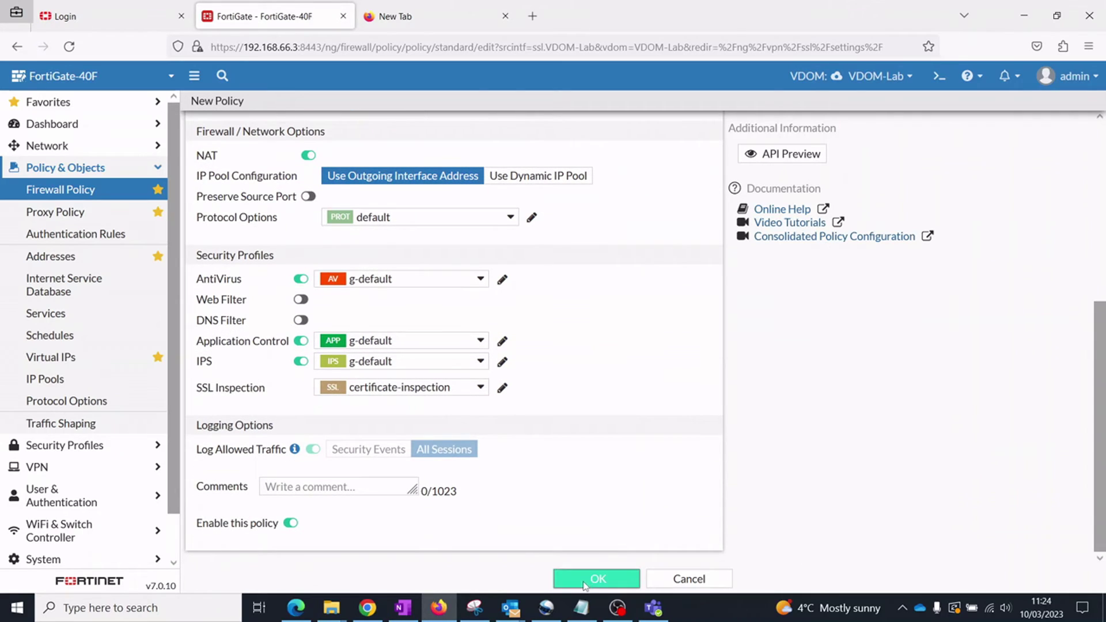
pyautogui.click(644, 581)
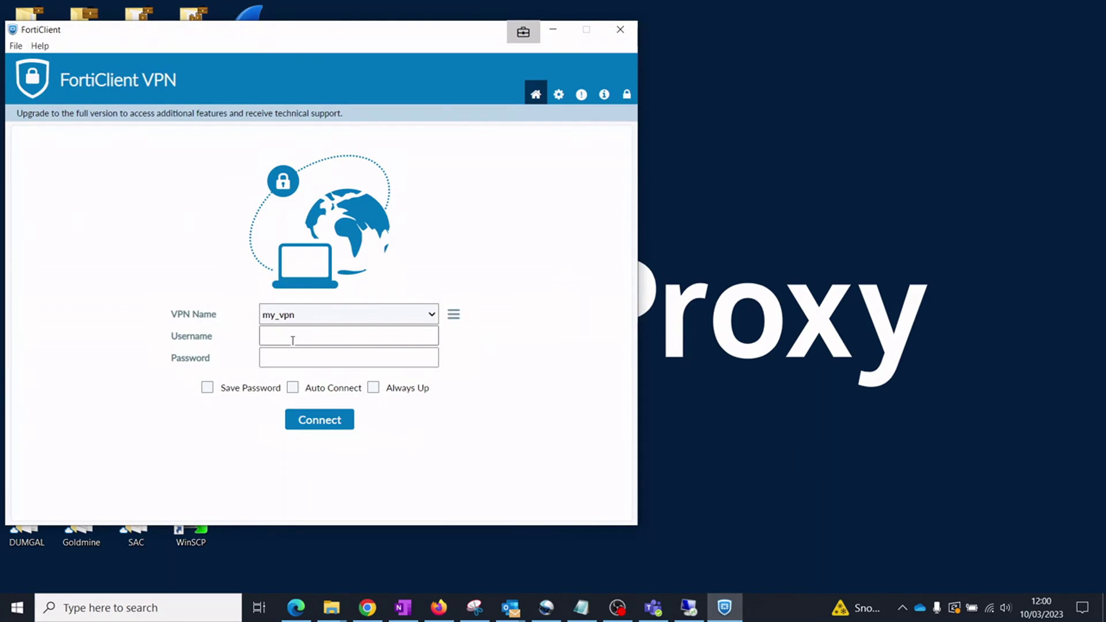
# Connect my_vpn using the username, password and FortiToken code, receiving address 10.1.50.1
pyautogui.press('Tab')
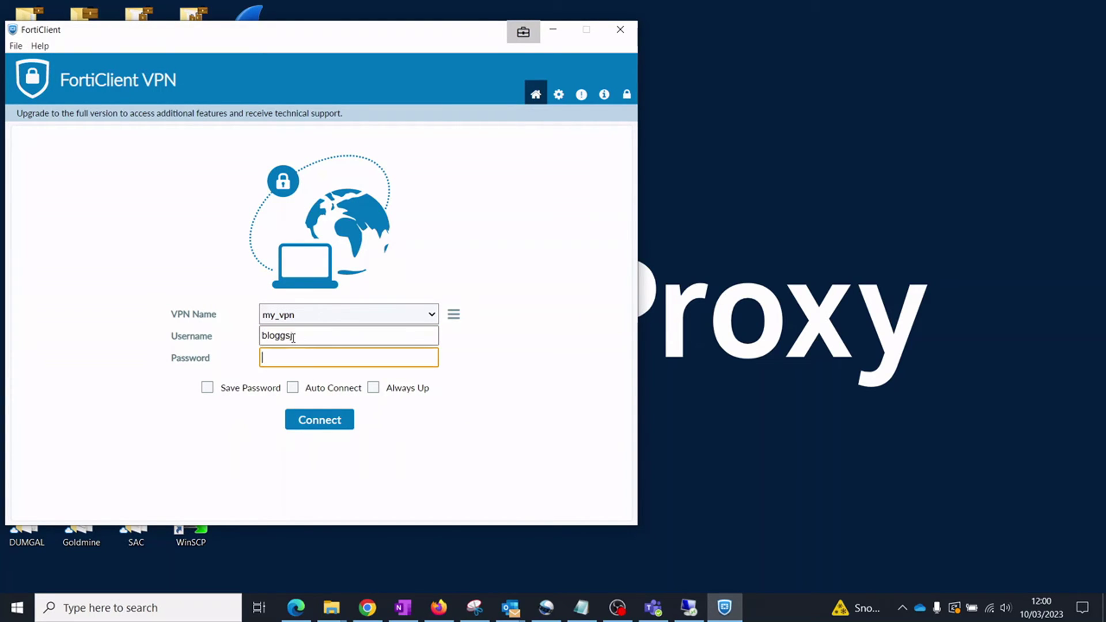
pyautogui.click(334, 419)
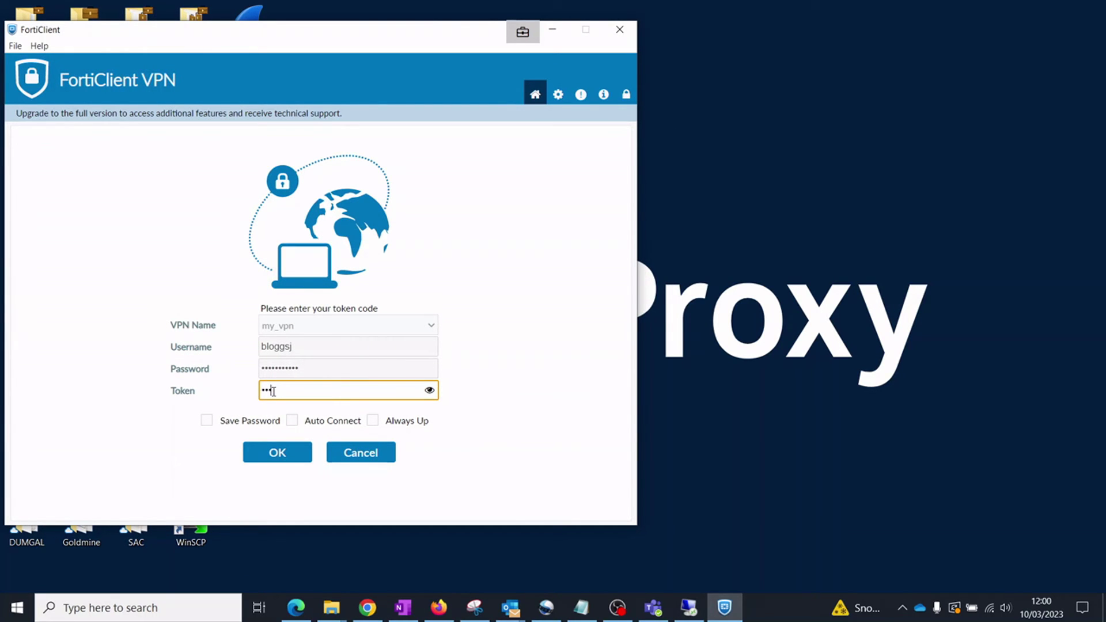
pyautogui.click(271, 453)
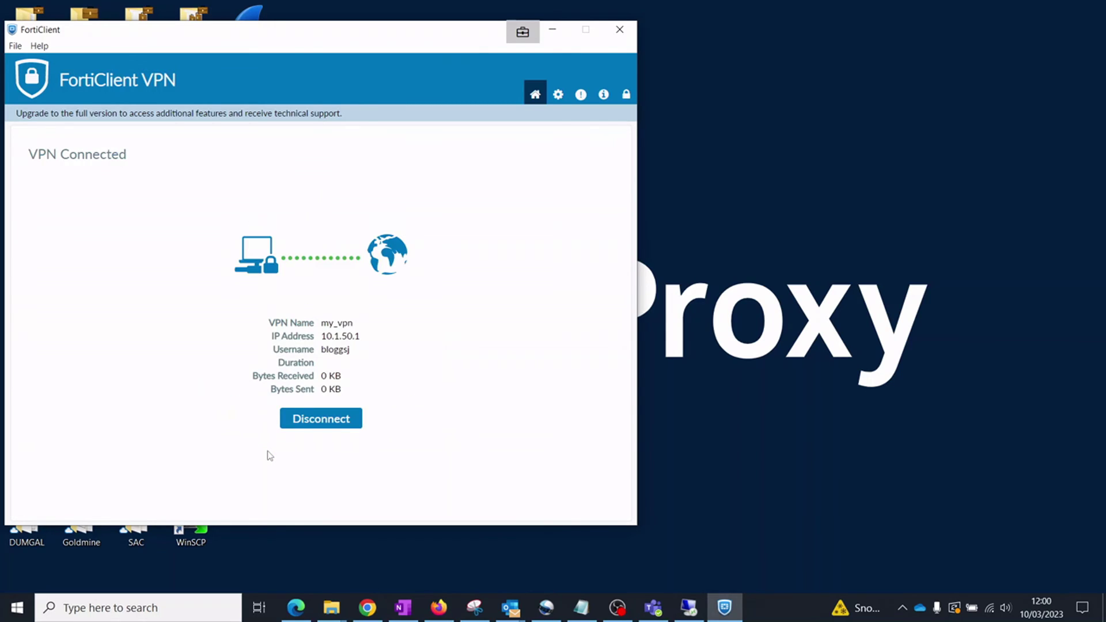
# Return to FortiGate and expand the SSL-VPN dashboard widget to full view
pyautogui.click(439, 607)
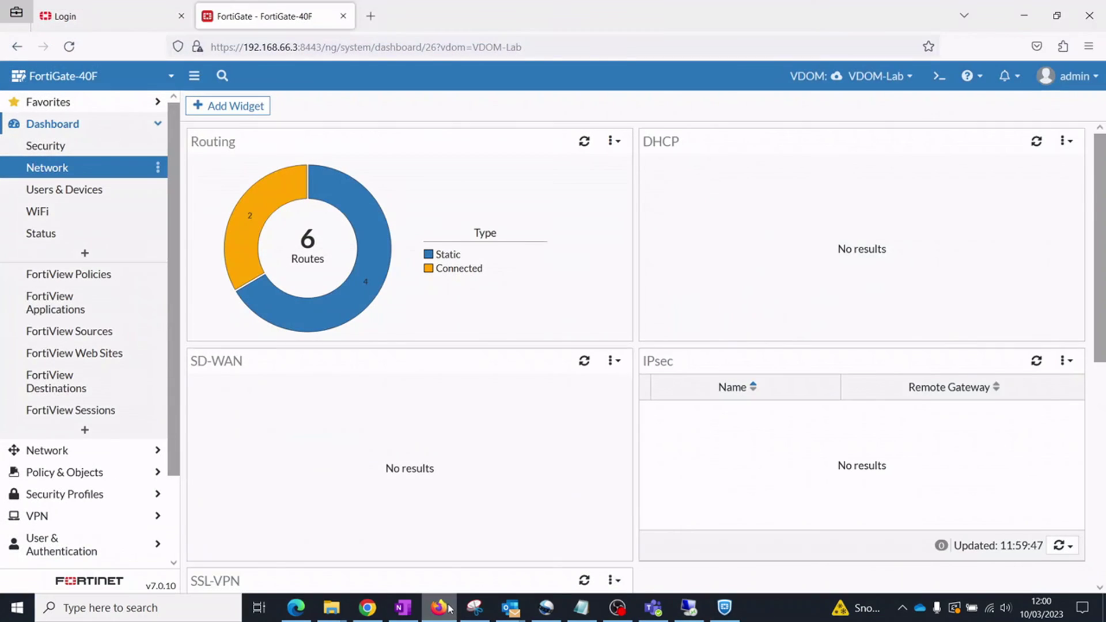
pyautogui.scroll(-3, 487, 461)
pyautogui.scroll(-3, 487, 473)
pyautogui.click(367, 371)
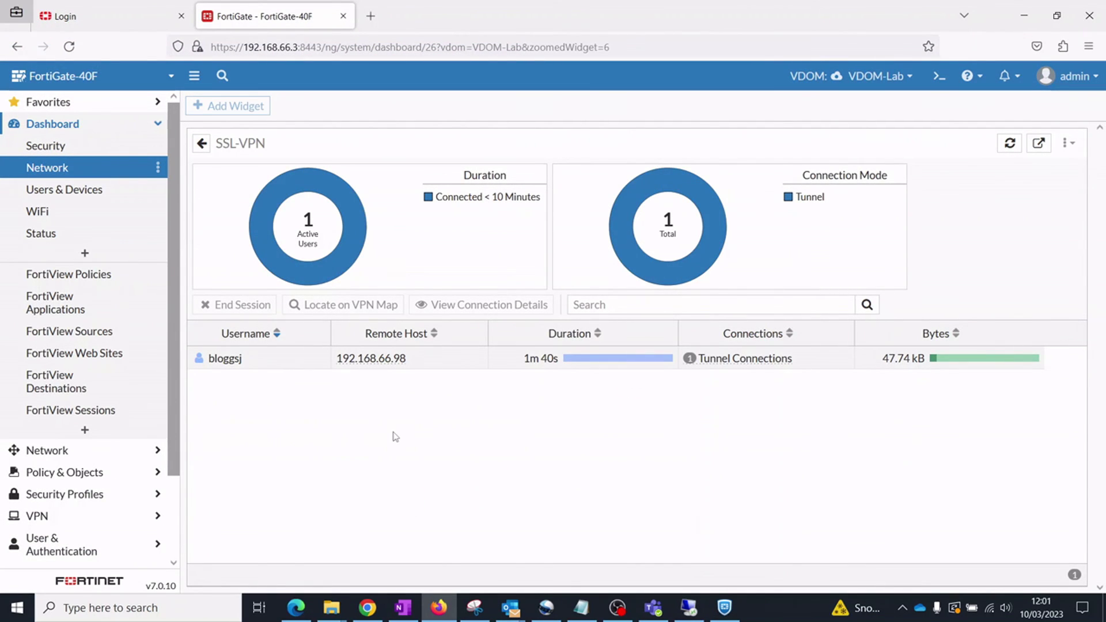
# Open the Forward Traffic Log filtered to source 10.1.50.1
pyautogui.click(107, 103)
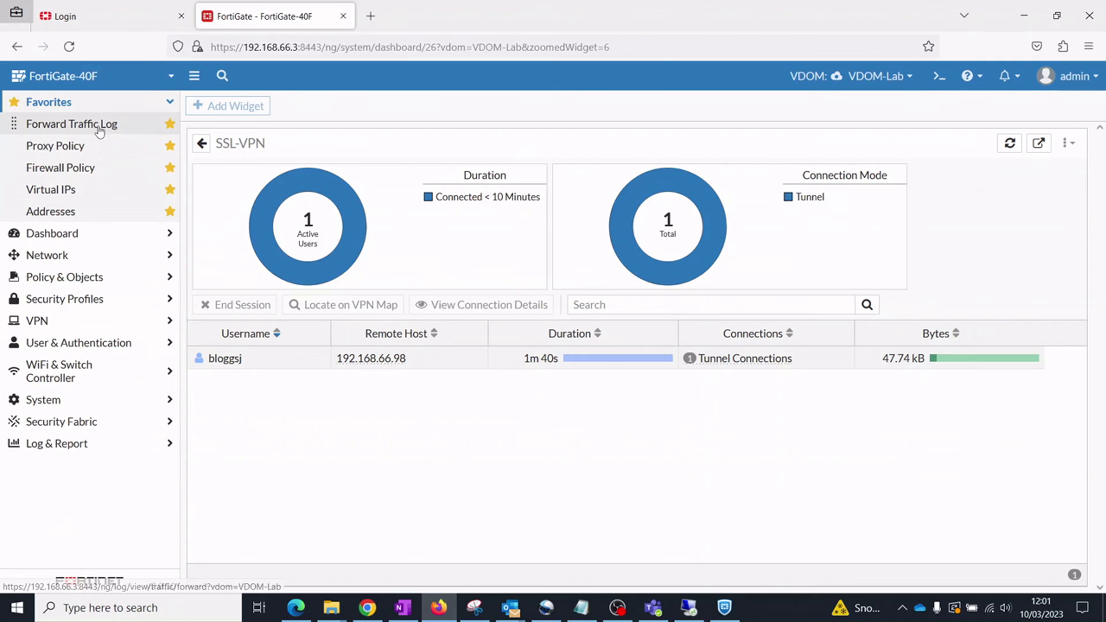
pyautogui.click(99, 127)
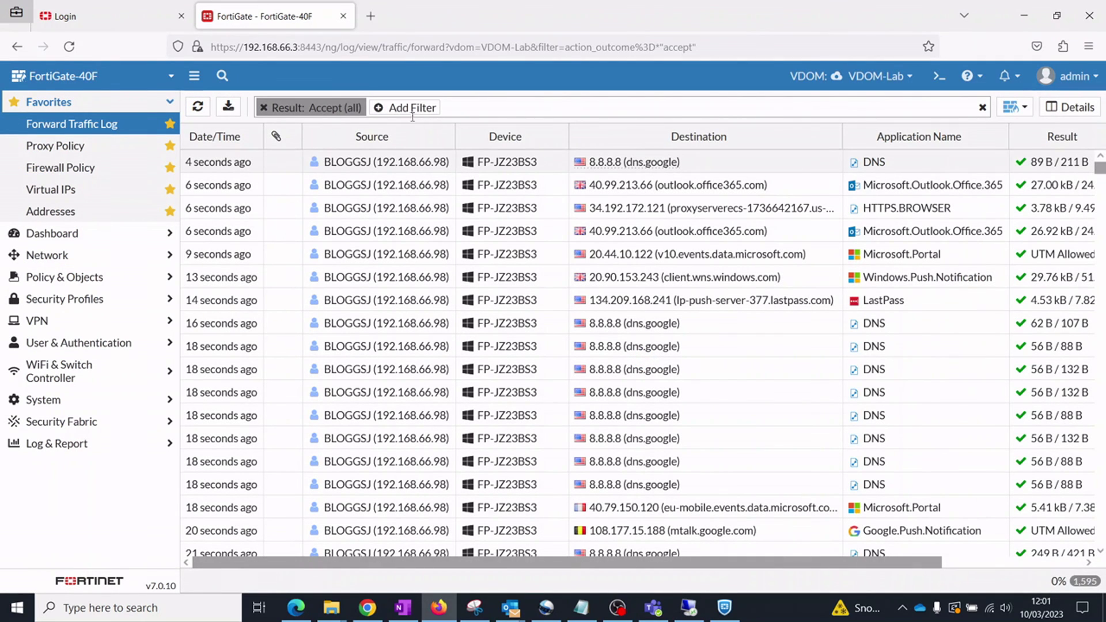
pyautogui.click(409, 109)
pyautogui.click(406, 247)
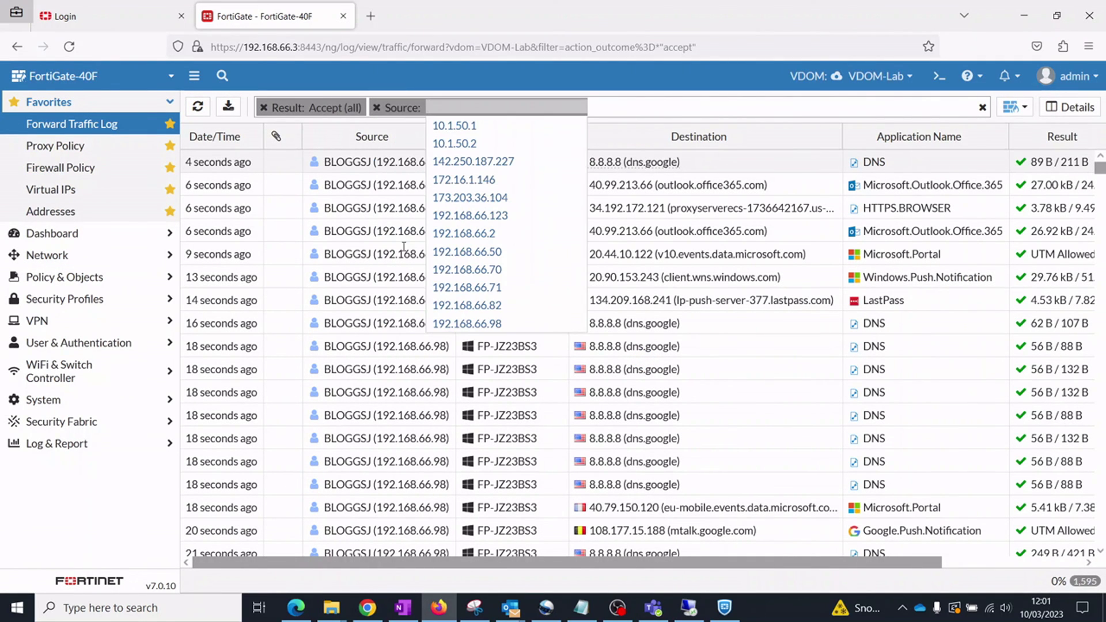
pyautogui.click(465, 127)
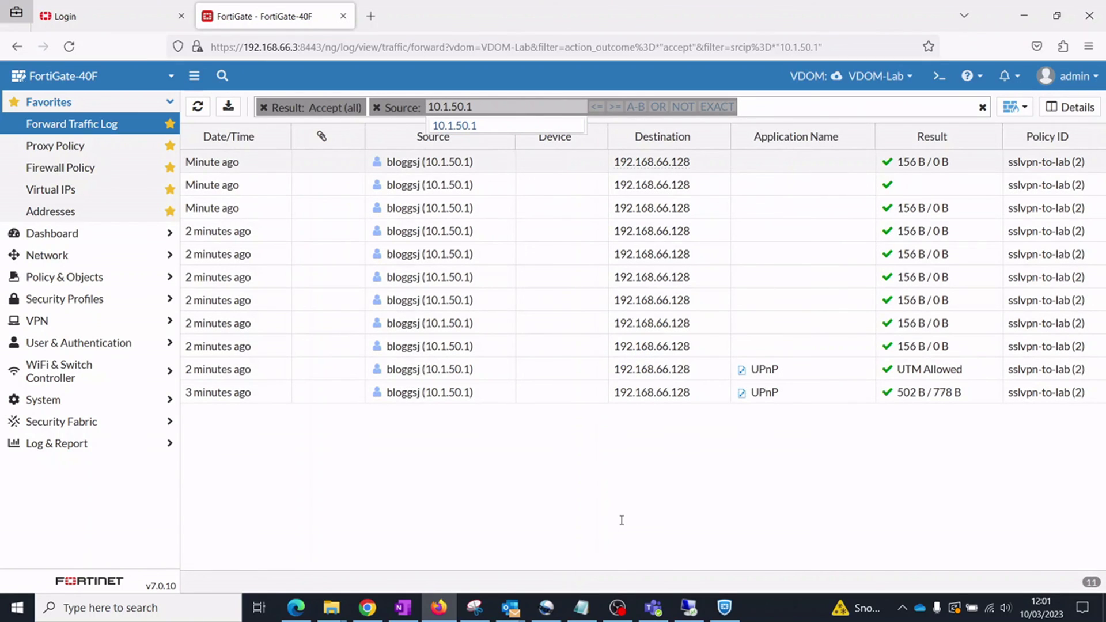